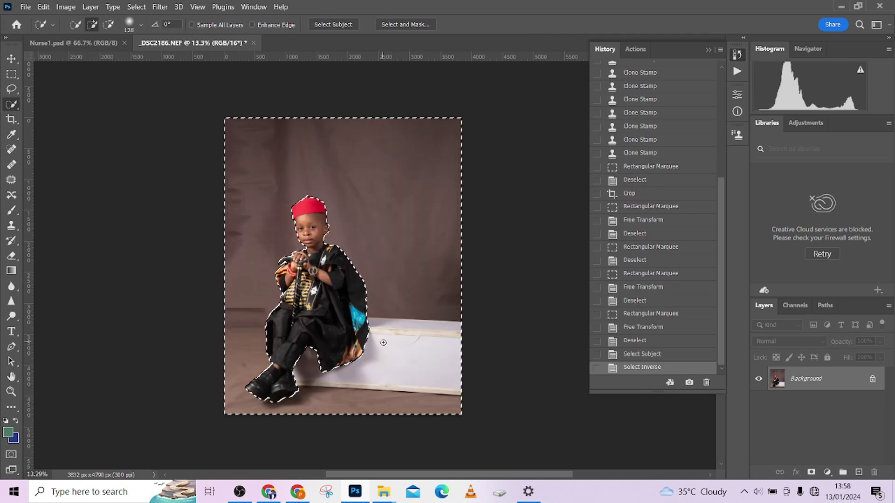
Refine the selection around the cane, cut the backdrop to its own layer and reload its outline.
{"action": "scroll", "coordinate": [320, 367], "scroll_direction": "up", "scroll_amount": 6}
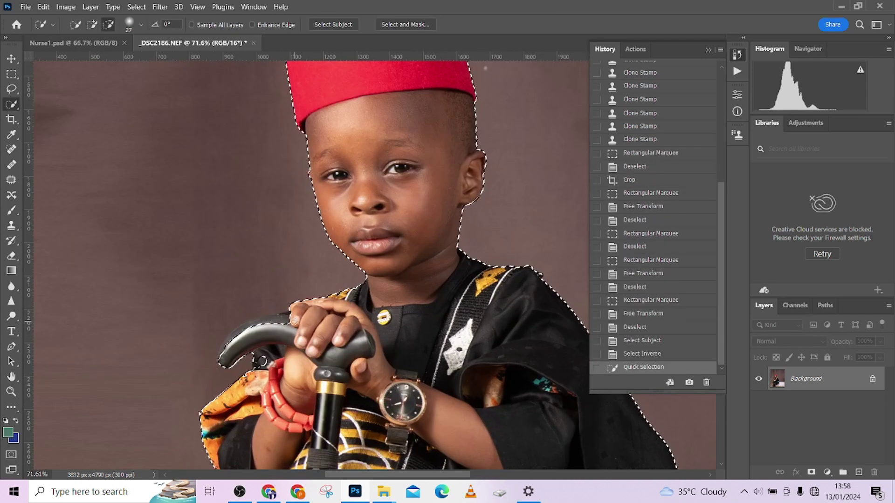
{"action": "left_click", "coordinate": [266, 309]}
{"action": "scroll", "coordinate": [266, 310], "scroll_direction": "down", "scroll_amount": 10}
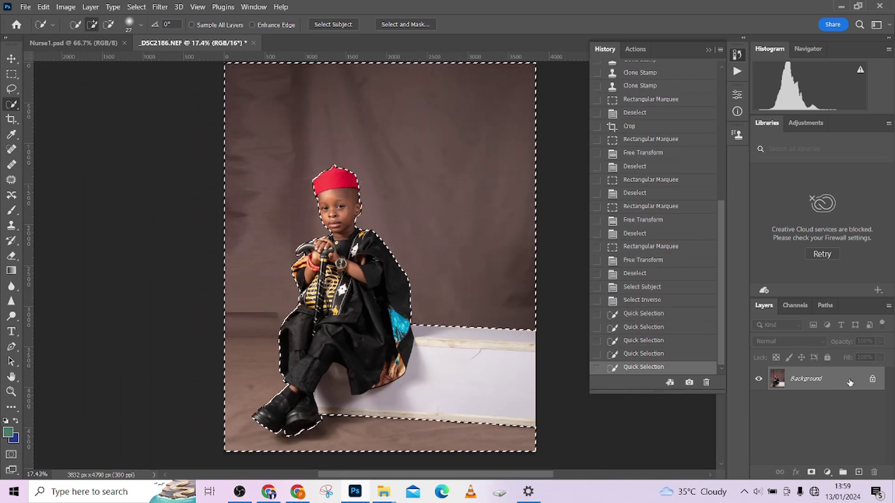
{"action": "right_click", "coordinate": [531, 332]}
{"action": "left_click", "coordinate": [531, 333]}
{"action": "left_click", "coordinate": [777, 378], "text": "ctrl"}
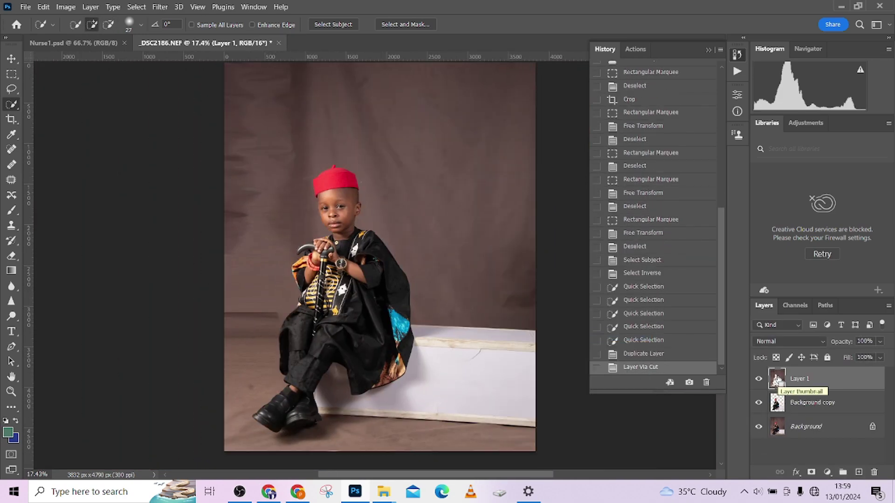
Apply a 30-pixel Gaussian Blur to the backdrop and move Background copy above Layer 1.
{"action": "key", "text": "ctrl+alt+f"}
{"action": "left_click", "coordinate": [662, 132]}
{"action": "key", "text": "ctrl+d"}
{"action": "key", "text": "w"}
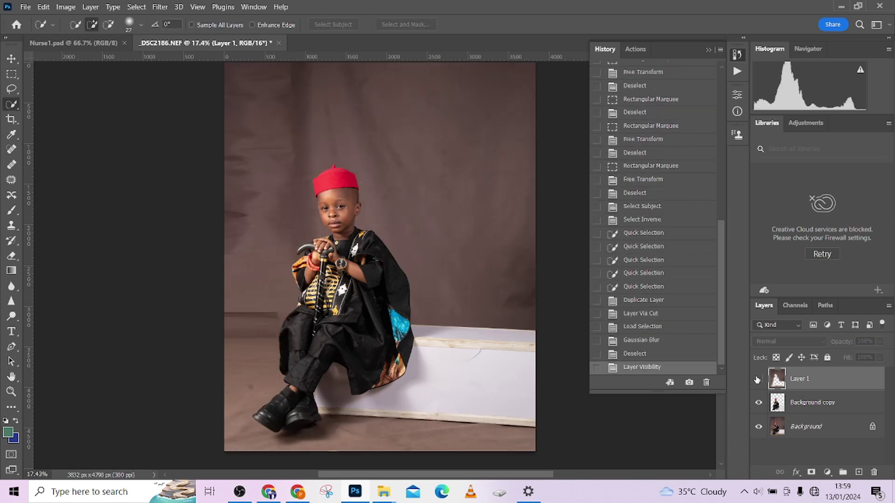
{"action": "left_click", "coordinate": [759, 379]}
{"action": "left_click", "coordinate": [759, 379]}
{"action": "left_click", "coordinate": [759, 403]}
{"action": "left_click", "coordinate": [759, 403]}
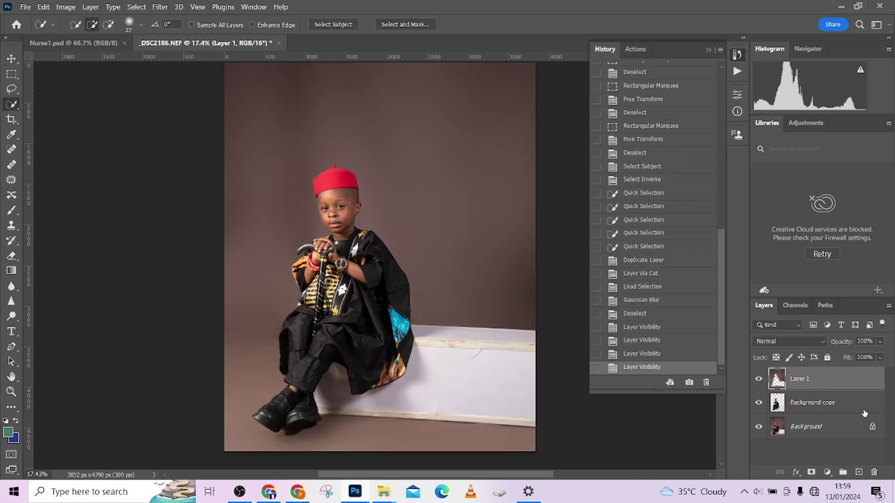
{"action": "left_click_drag", "start_coordinate": [864, 414], "coordinate": [833, 386]}
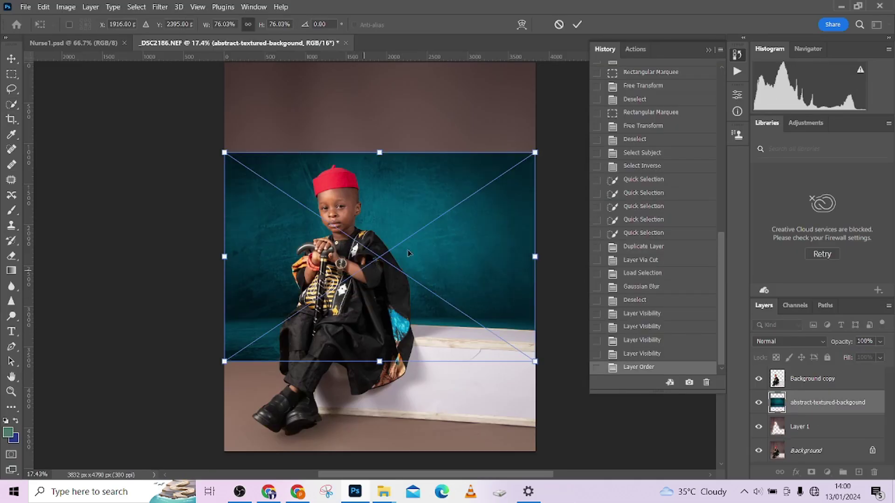
Place the teal texture enlarged over the canvas and blend it in Overlay mode.
{"action": "left_click_drag", "start_coordinate": [536, 258], "coordinate": [672, 256]}
{"action": "key", "text": "Return"}
{"action": "left_click", "coordinate": [787, 341]}
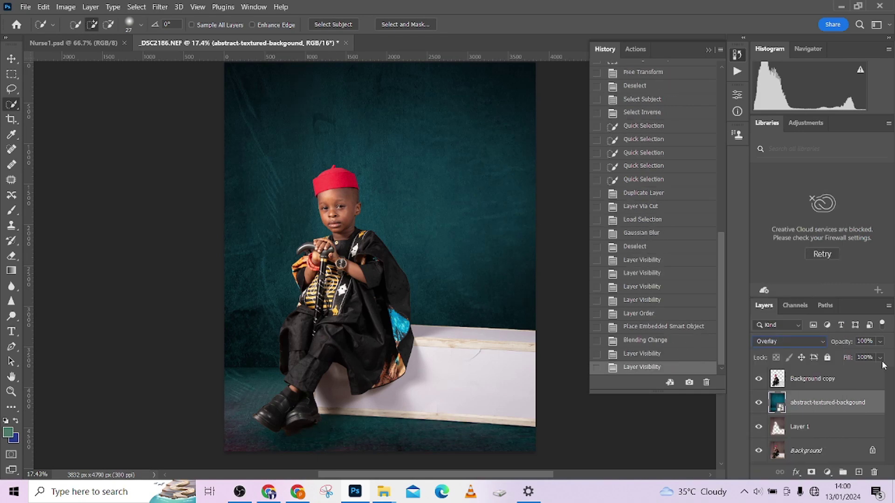
Brush black into the mask to restore the shadows under the boy's feet.
{"action": "scroll", "coordinate": [290, 405], "scroll_direction": "up", "scroll_amount": 3}
{"action": "key", "text": "b"}
{"action": "key", "text": "x"}
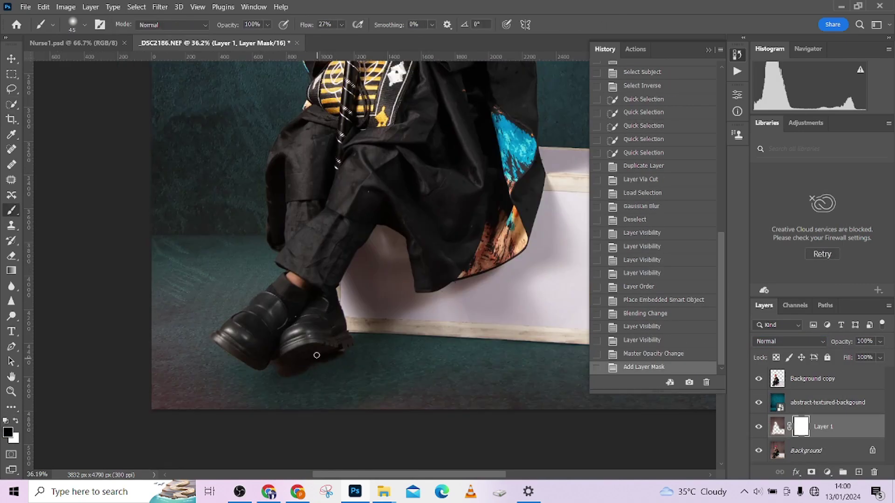
{"action": "left_click_drag", "start_coordinate": [306, 376], "coordinate": [375, 372]}
{"action": "scroll", "coordinate": [326, 373], "scroll_direction": "down", "scroll_amount": 3}
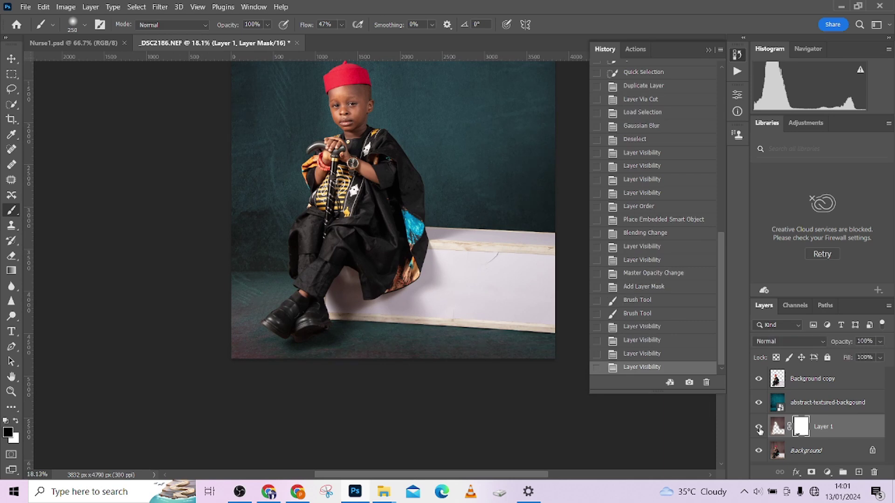
{"action": "left_click", "coordinate": [759, 427]}
{"action": "left_click", "coordinate": [759, 427]}
{"action": "left_click_drag", "start_coordinate": [358, 332], "coordinate": [530, 349]}
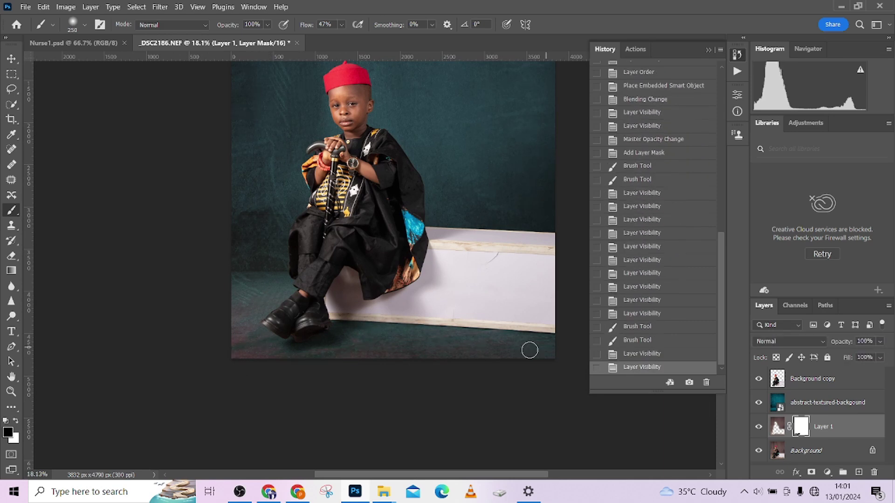
{"action": "scroll", "coordinate": [530, 350], "scroll_direction": "down", "scroll_amount": 2}
Add a 25% Cooling Photo Filter and group the layers into Group 1.
{"action": "left_click", "coordinate": [812, 378]}
{"action": "left_click", "coordinate": [827, 472]}
{"action": "left_click", "coordinate": [820, 375]}
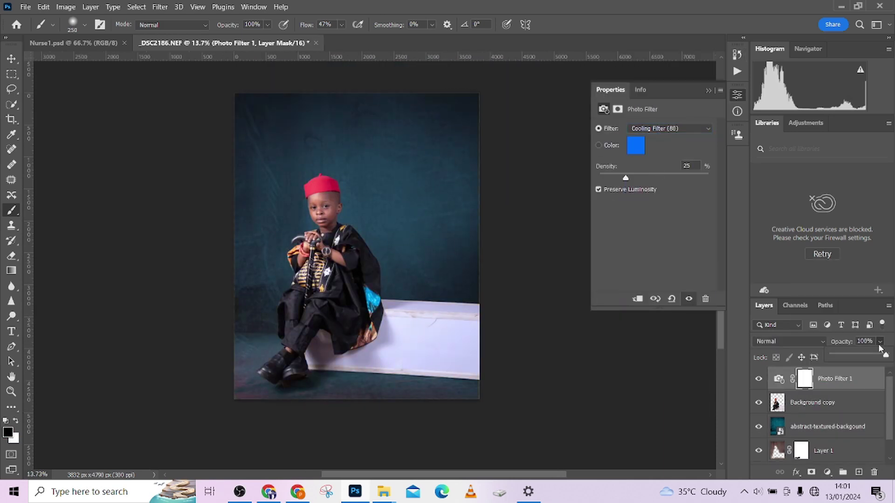
{"action": "key", "text": "ctrl+g"}
{"action": "left_click", "coordinate": [759, 374]}
{"action": "left_click", "coordinate": [759, 375]}
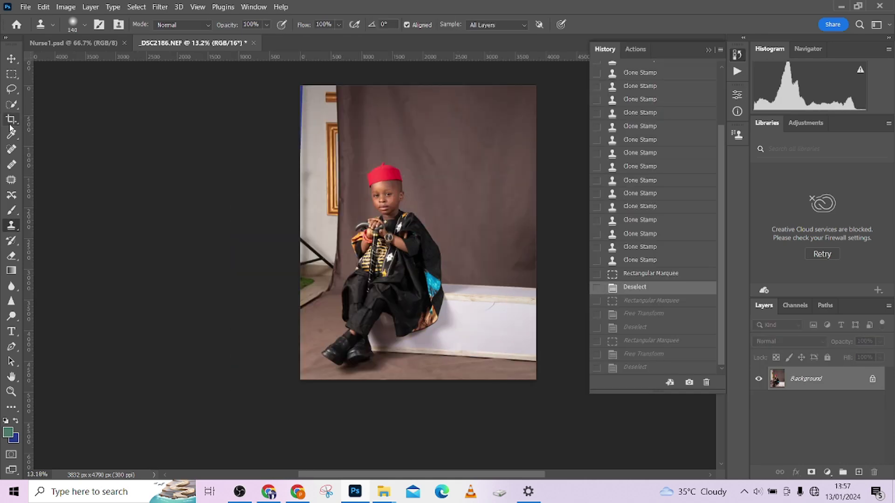
Crop the photo to a 4:5 aspect ratio.
{"action": "left_click", "coordinate": [11, 120]}
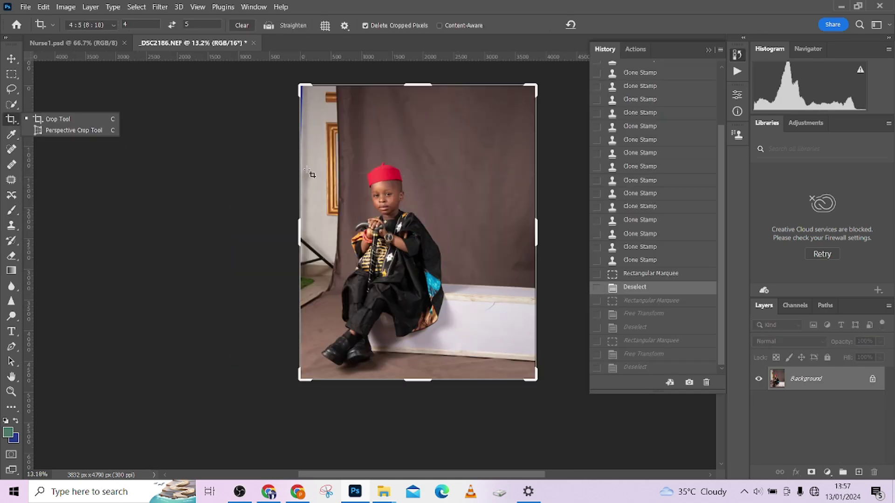
{"action": "left_click", "coordinate": [376, 203]}
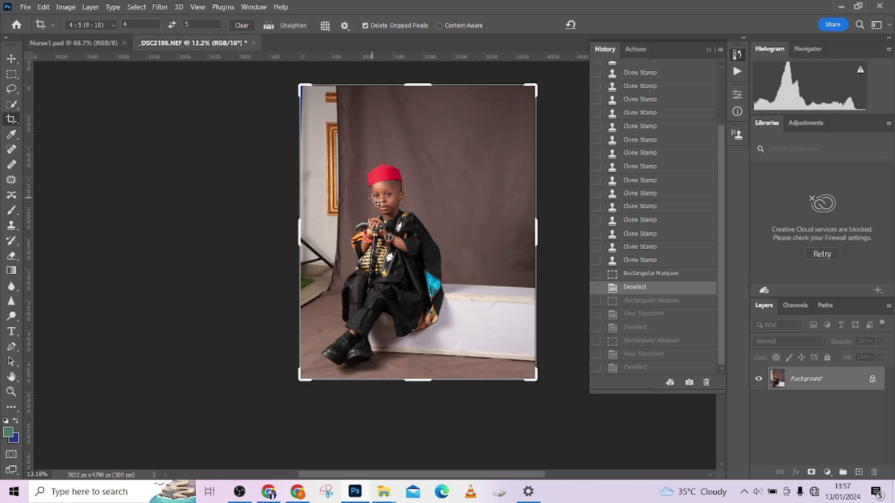
{"action": "left_click", "coordinate": [375, 202]}
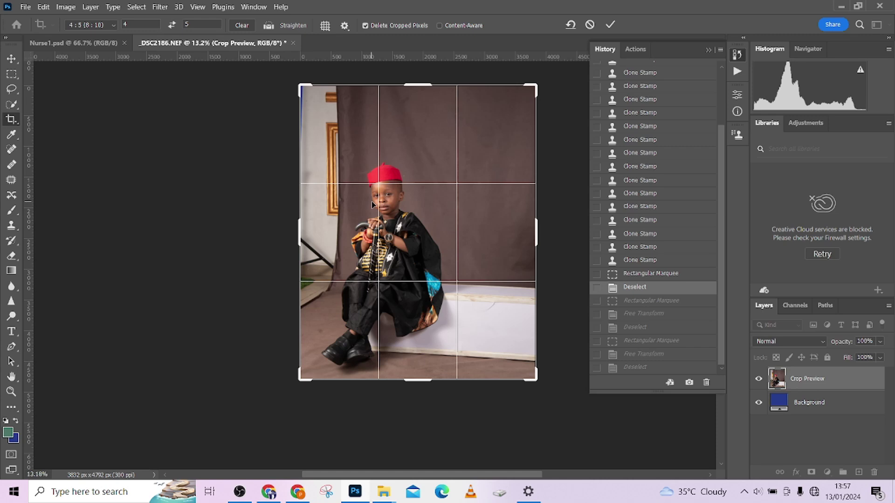
{"action": "key", "text": "Return"}
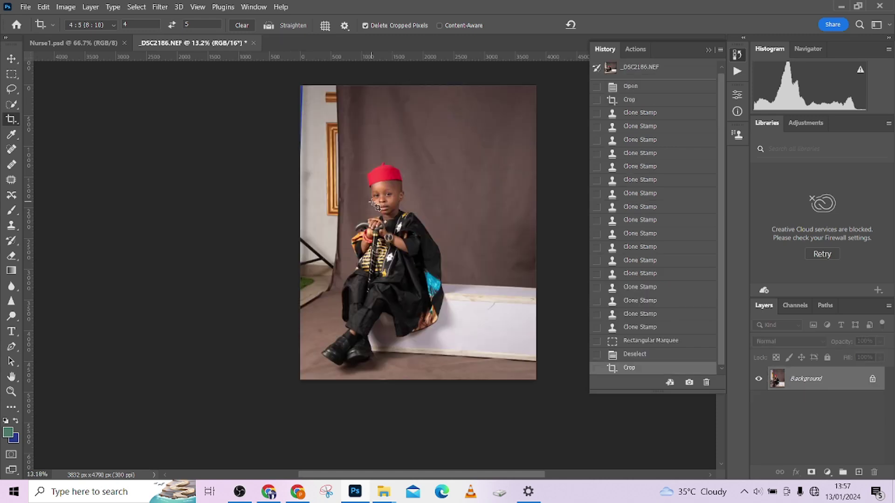
Stretch a brown backdrop patch leftward over the upper-left white wall and gold frame.
{"action": "left_click", "coordinate": [11, 74]}
{"action": "left_click_drag", "start_coordinate": [300, 86], "coordinate": [351, 237]}
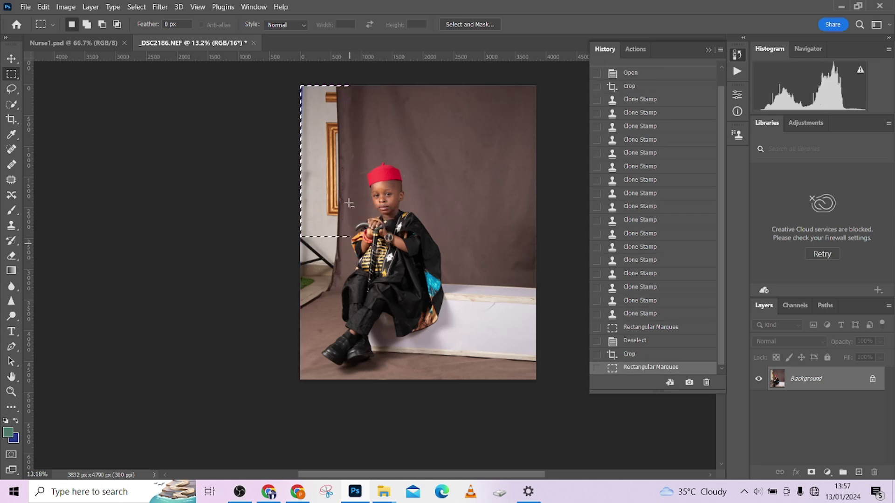
{"action": "scroll", "coordinate": [349, 204], "scroll_direction": "up", "scroll_amount": 5}
{"action": "scroll", "coordinate": [341, 280], "scroll_direction": "down", "scroll_amount": 5}
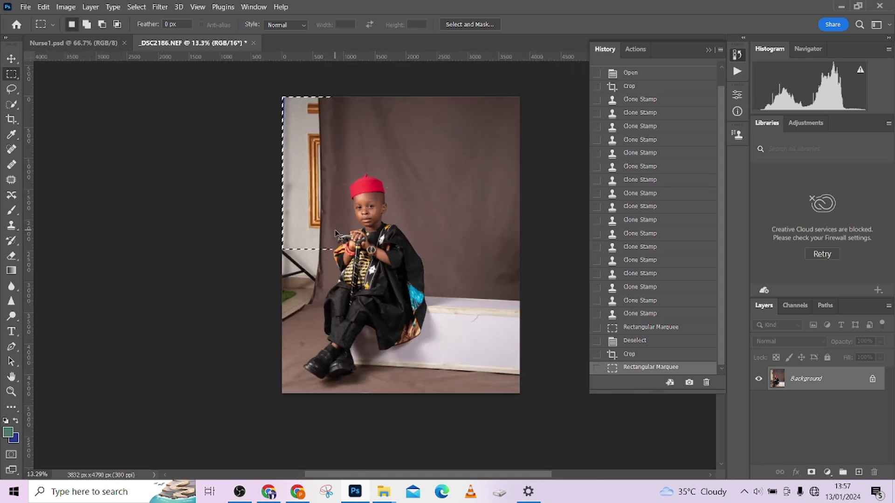
{"action": "key", "text": "ctrl+t"}
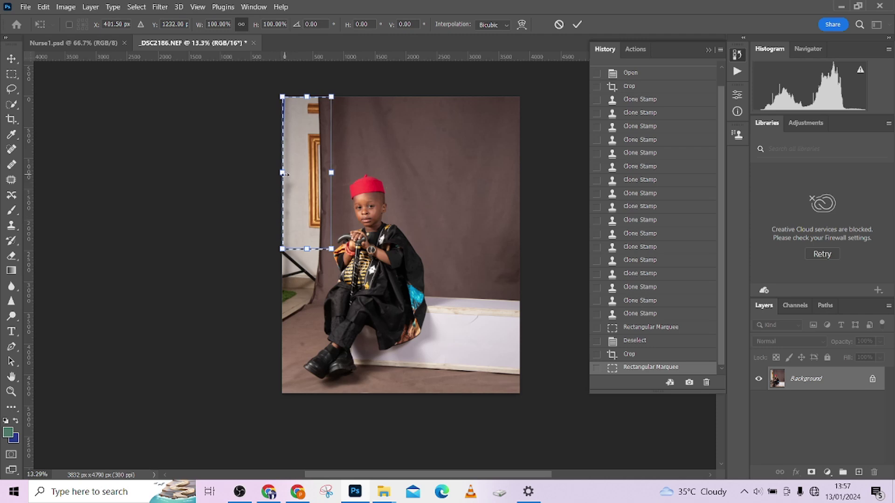
{"action": "left_click_drag", "start_coordinate": [286, 175], "coordinate": [50, 172]}
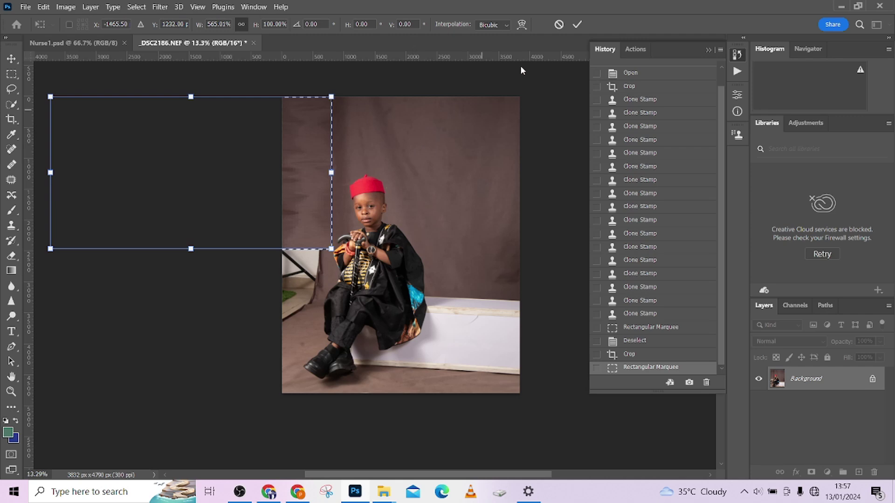
{"action": "left_click", "coordinate": [578, 26]}
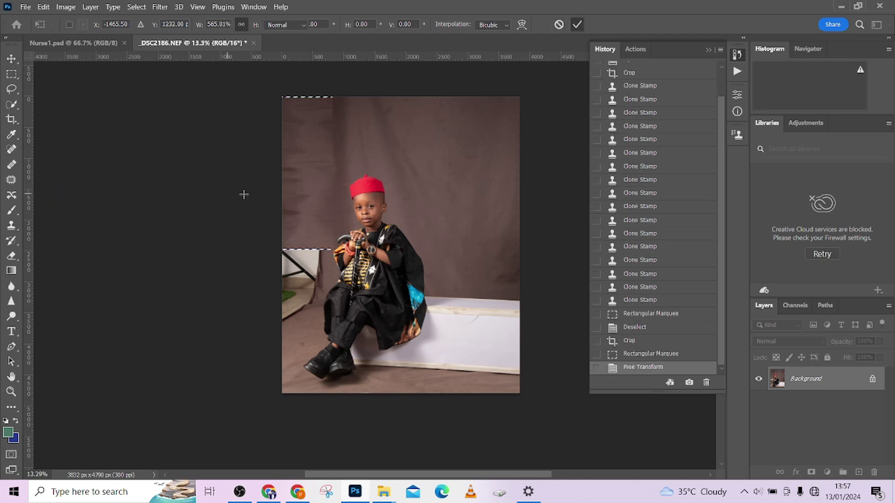
Stretch the backdrop beside the light stand leftward to cover the stand.
{"action": "key", "text": "ctrl+d"}
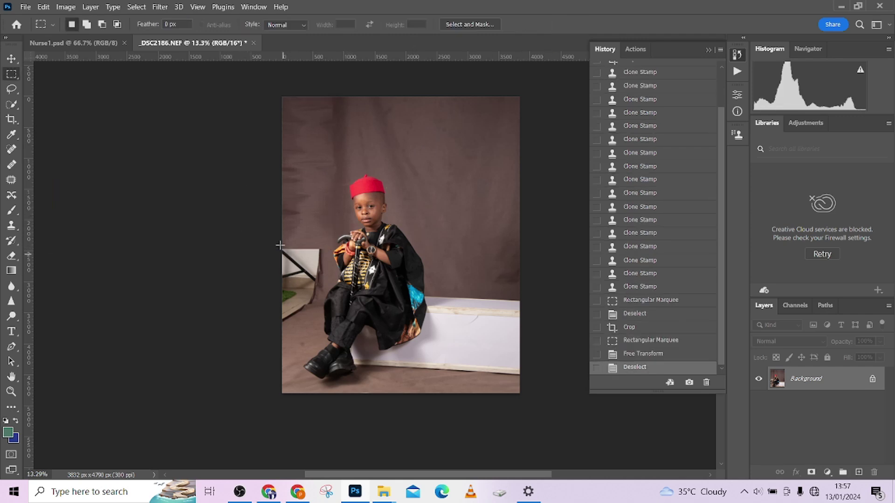
{"action": "left_click_drag", "start_coordinate": [282, 233], "coordinate": [322, 325]}
{"action": "key", "text": "ctrl+d"}
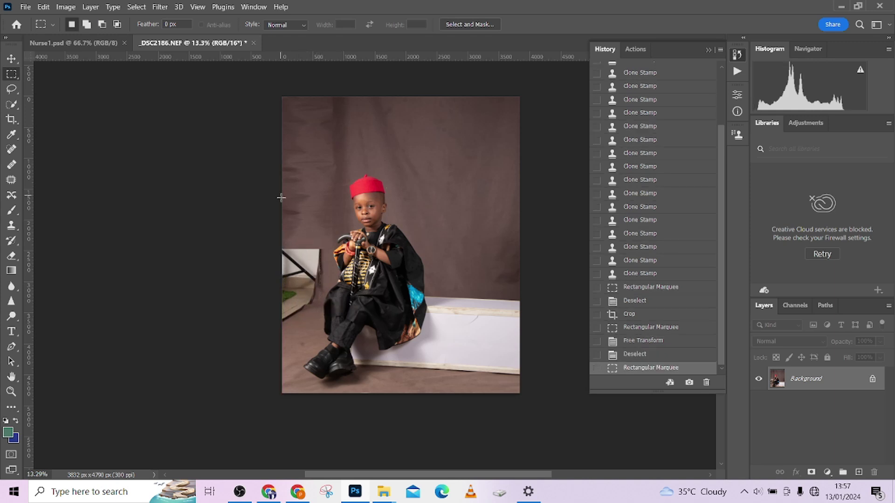
{"action": "left_click_drag", "start_coordinate": [282, 243], "coordinate": [328, 289]}
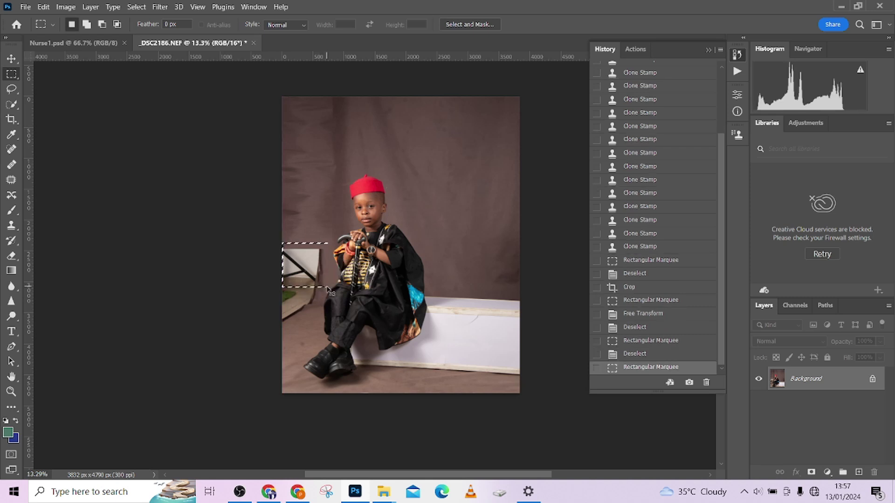
{"action": "key", "text": "ctrl+t"}
{"action": "left_click_drag", "start_coordinate": [263, 270], "coordinate": [28, 280]}
{"action": "left_click", "coordinate": [578, 24]}
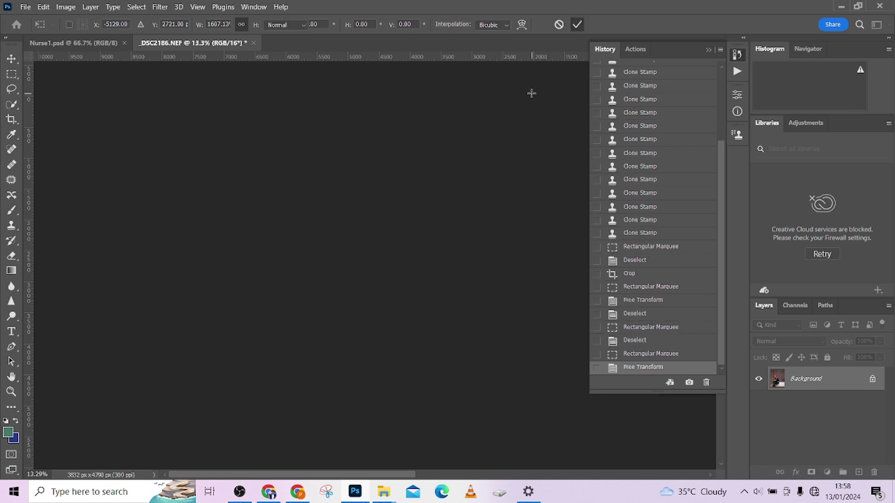
{"action": "key", "text": "ctrl+d"}
Stretch a lower-left floor patch over the green clutter and recentre the photo.
{"action": "left_click_drag", "start_coordinate": [400, 165], "coordinate": [427, 161]}
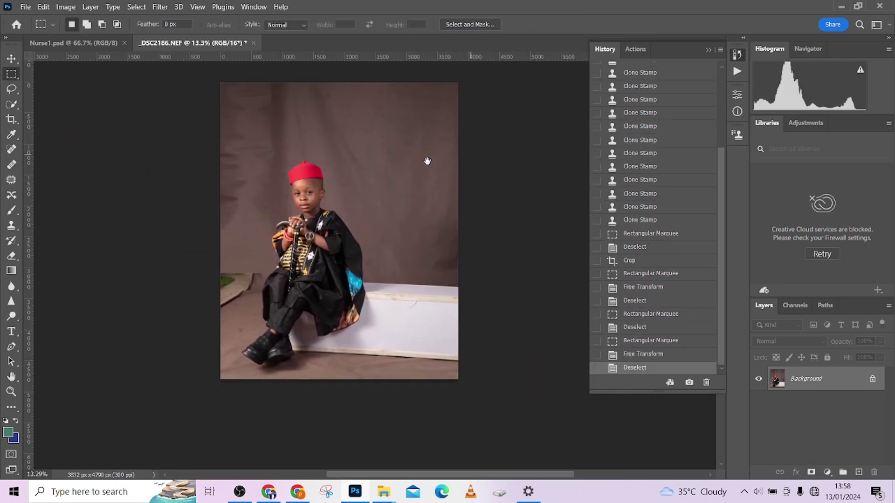
{"action": "left_click_drag", "start_coordinate": [202, 262], "coordinate": [260, 317]}
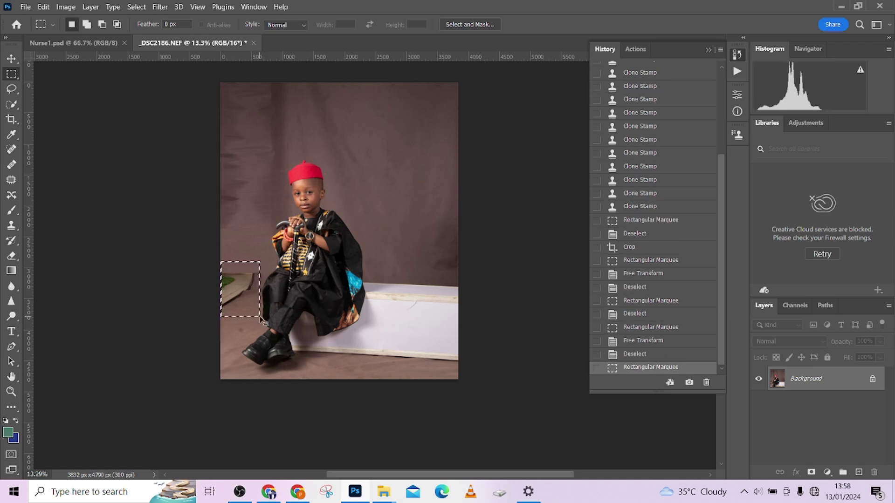
{"action": "key", "text": "ctrl+t"}
{"action": "left_click_drag", "start_coordinate": [220, 285], "coordinate": [29, 285]}
{"action": "left_click", "coordinate": [580, 26]}
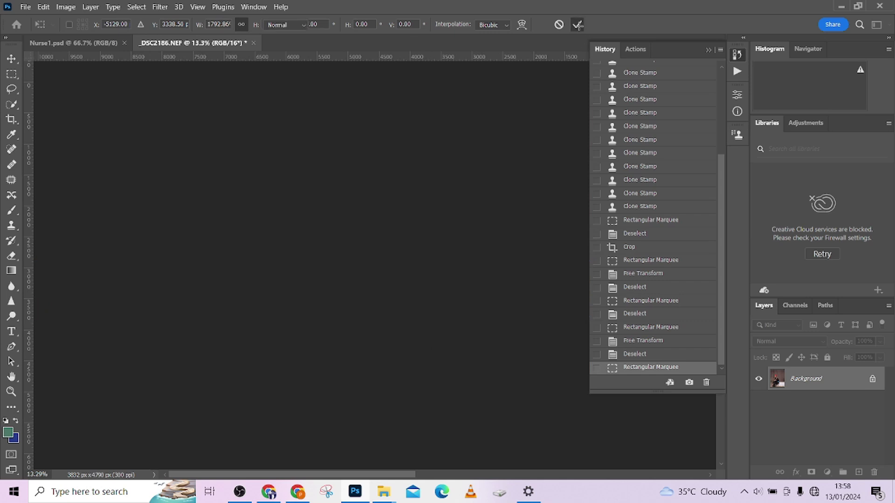
{"action": "key", "text": "ctrl+d"}
{"action": "left_click_drag", "start_coordinate": [407, 216], "coordinate": [382, 242]}
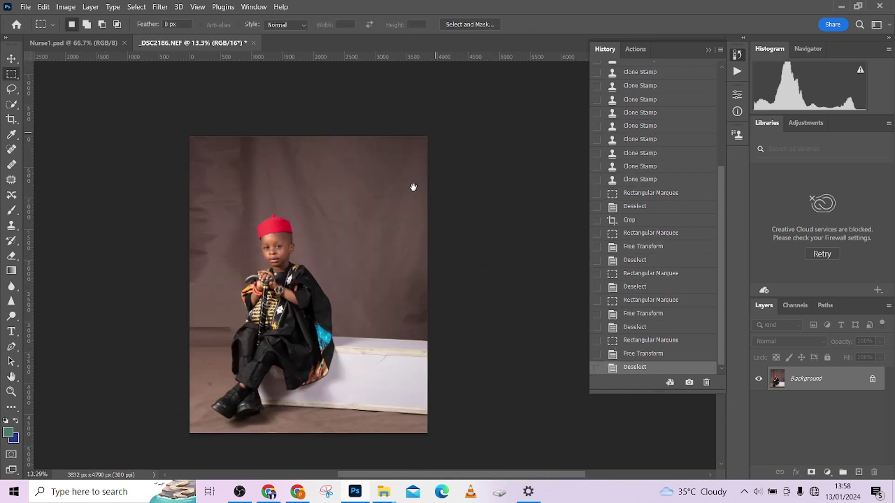
{"action": "left_click_drag", "start_coordinate": [414, 188], "coordinate": [436, 180]}
{"action": "mouse_move", "coordinate": [386, 214]}
{"action": "left_mouse_down"}
{"action": "mouse_move", "coordinate": [406, 198]}
{"action": "mouse_move", "coordinate": [396, 203]}
{"action": "left_mouse_up"}
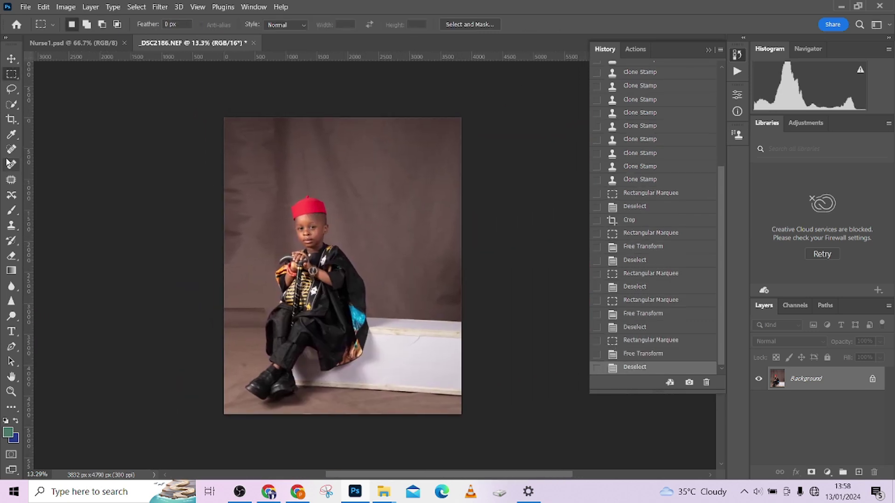
Auto-select the boy with Select Subject, then invert it onto the backdrop, floor and bench.
{"action": "left_click", "coordinate": [12, 104]}
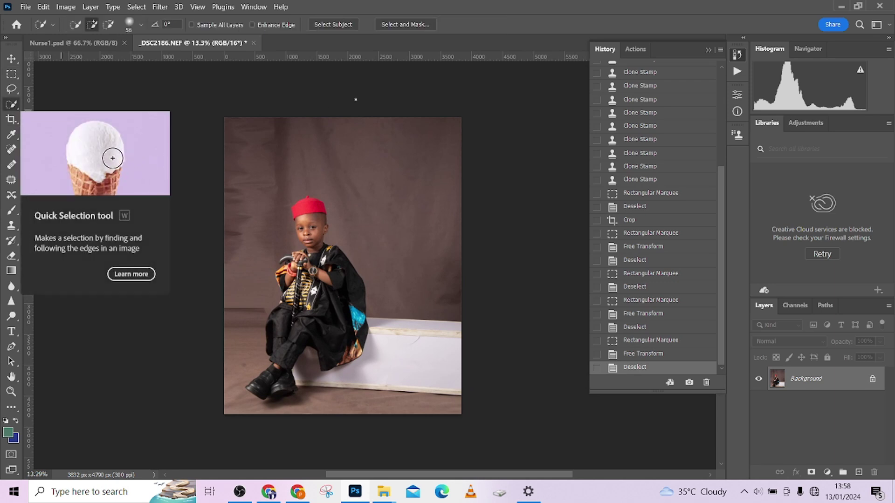
{"action": "left_click", "coordinate": [339, 28]}
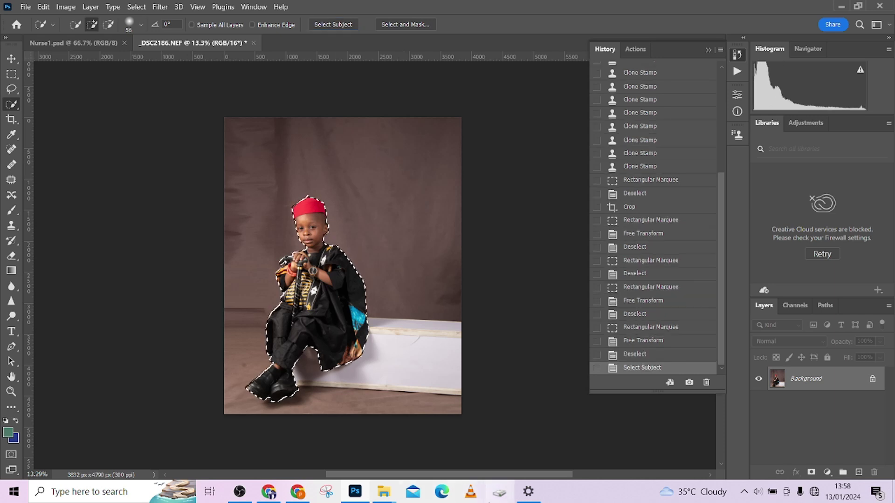
{"action": "right_click", "coordinate": [330, 308]}
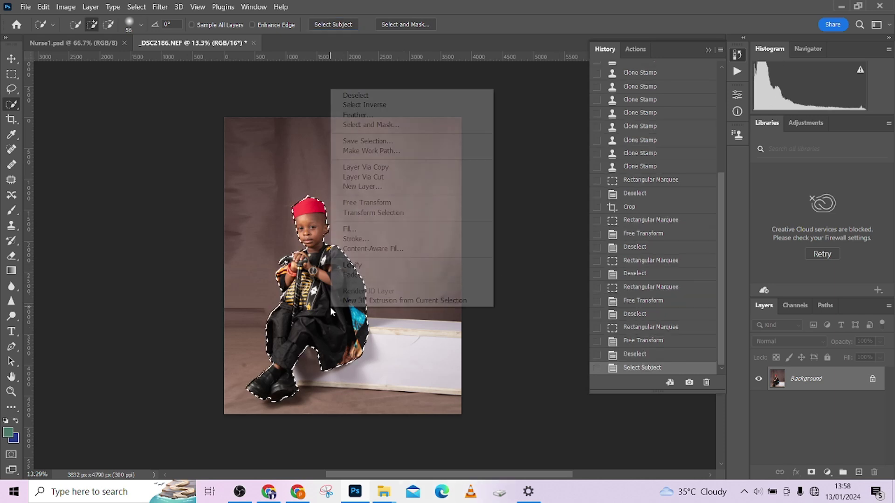
{"action": "left_click", "coordinate": [382, 110]}
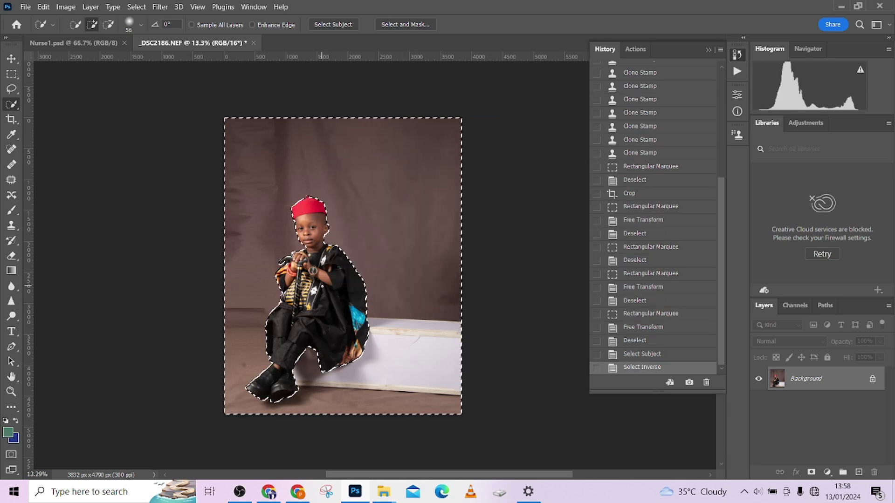
Subtract the white bench from the backdrop selection.
{"action": "key", "text": "alt"}
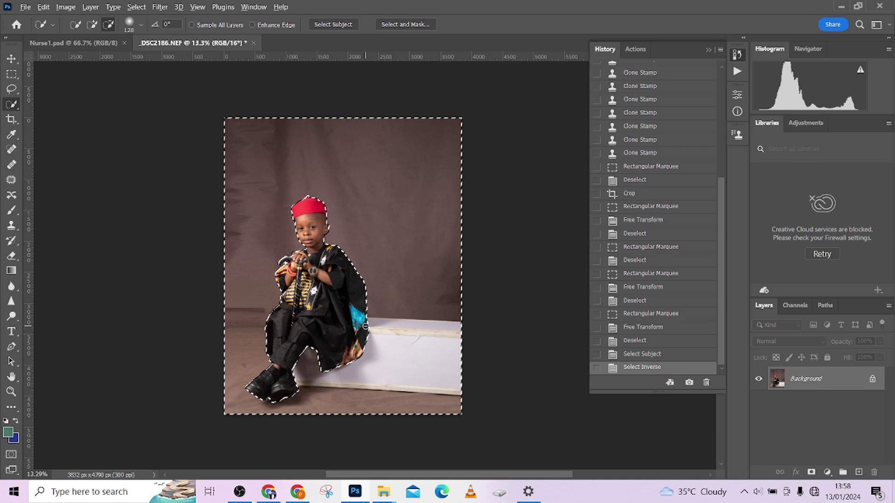
{"action": "left_click_drag", "start_coordinate": [366, 329], "coordinate": [426, 336]}
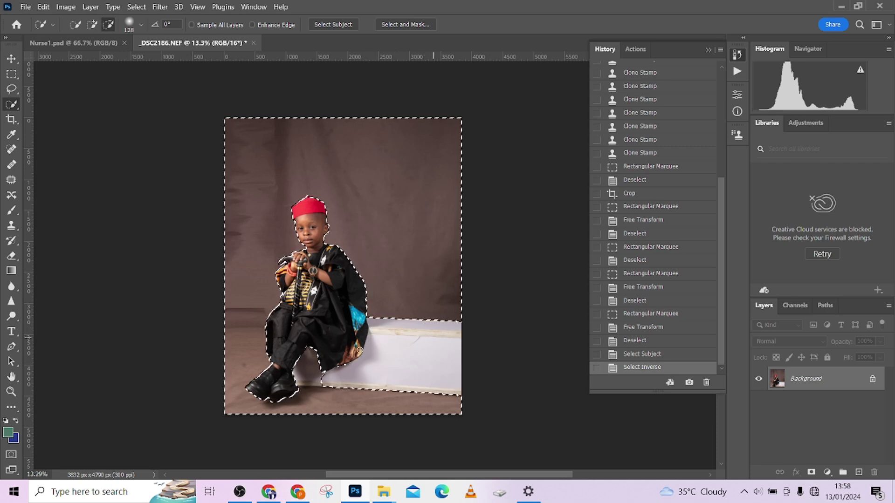
{"action": "left_click_drag", "start_coordinate": [360, 351], "coordinate": [326, 363]}
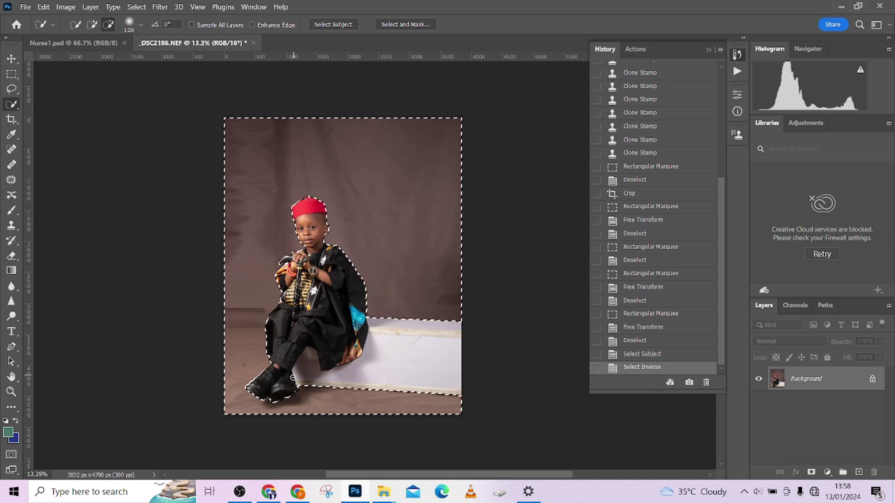
{"action": "left_click", "coordinate": [365, 348]}
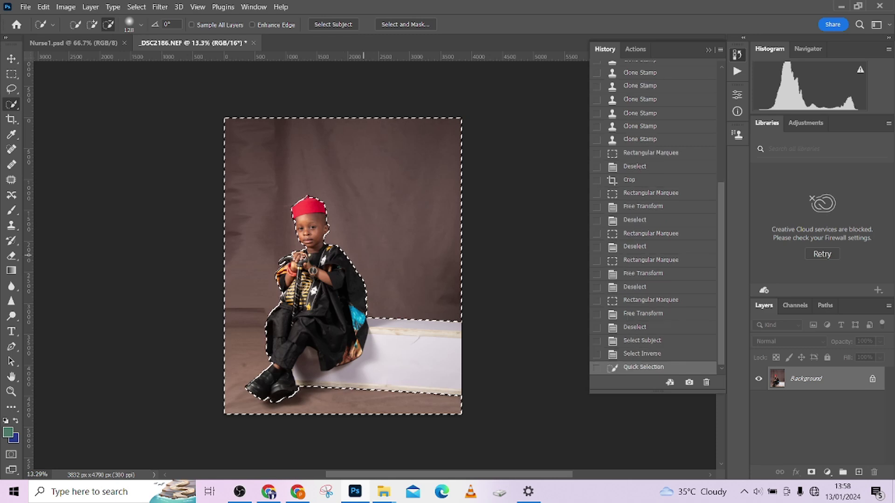
Zoom in and tighten the selection edge around the cane handle.
{"action": "scroll", "coordinate": [299, 266], "scroll_direction": "up", "scroll_amount": 5}
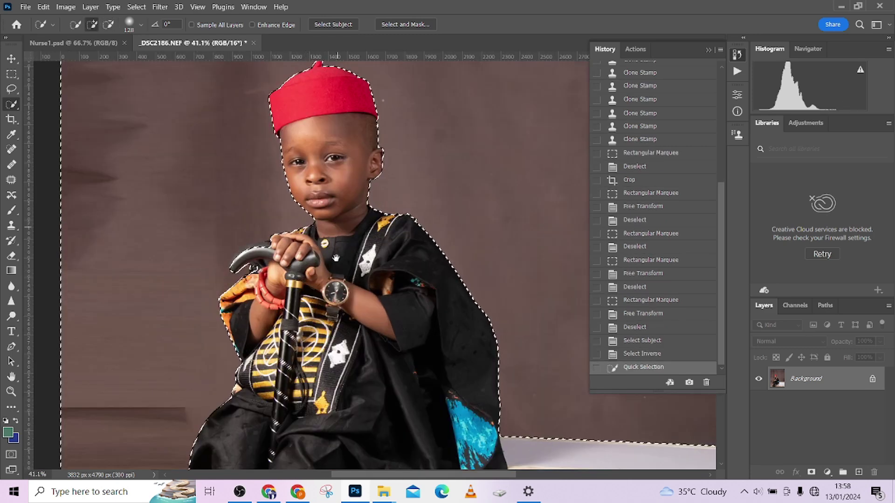
{"action": "scroll", "coordinate": [299, 271], "scroll_direction": "up", "scroll_amount": 3}
{"action": "scroll", "coordinate": [272, 329], "scroll_direction": "up", "scroll_amount": 2}
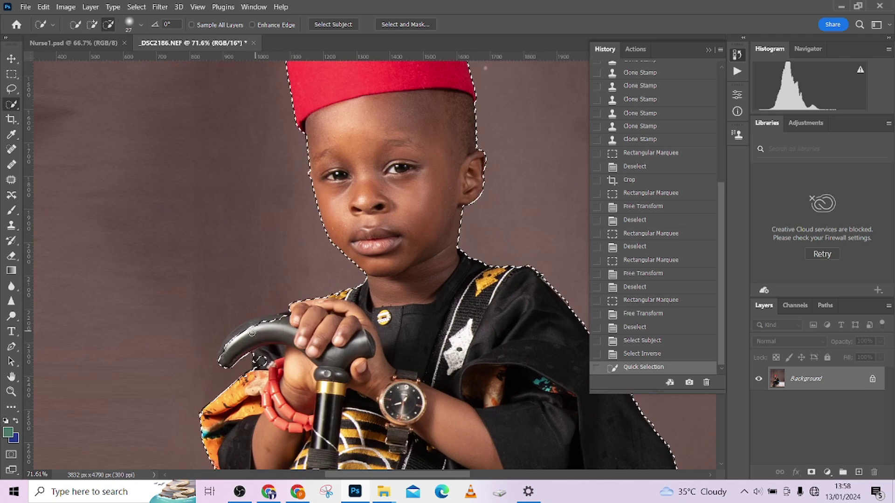
{"action": "left_click_drag", "start_coordinate": [243, 335], "coordinate": [225, 357]}
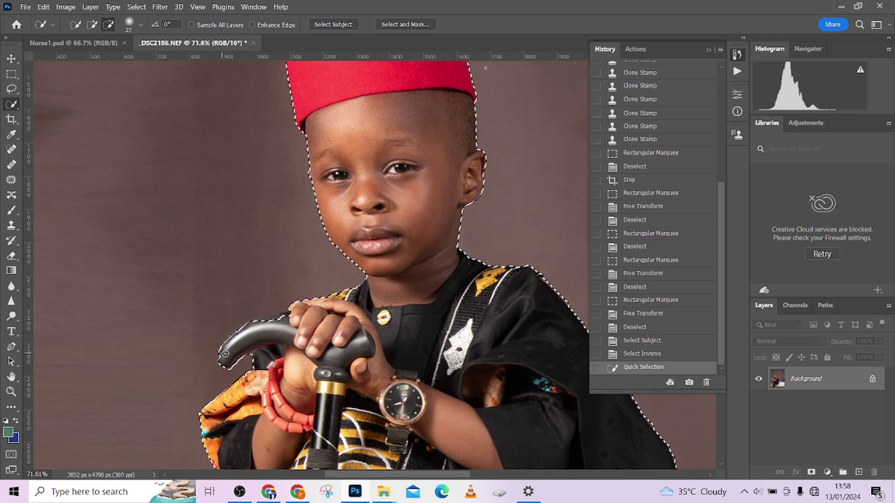
{"action": "mouse_move", "coordinate": [260, 319]}
{"action": "left_mouse_down"}
{"action": "mouse_move", "coordinate": [292, 319]}
{"action": "mouse_move", "coordinate": [270, 316]}
{"action": "left_mouse_up"}
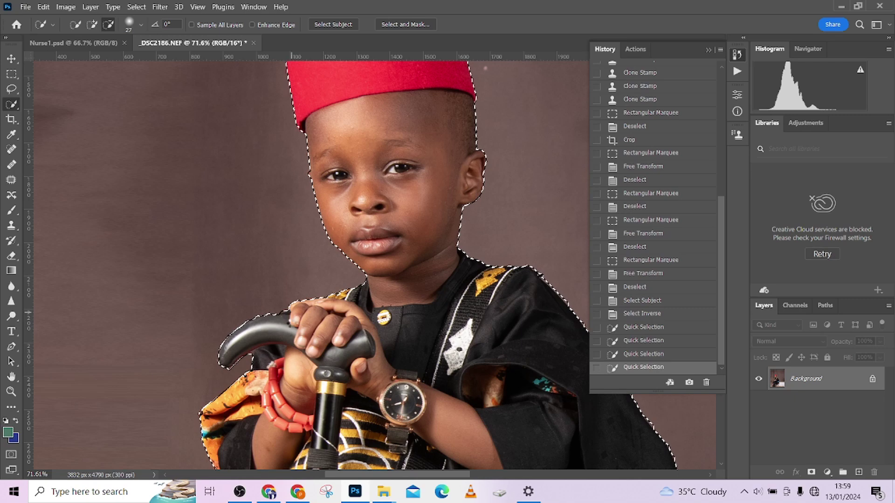
{"action": "left_click", "coordinate": [290, 326], "text": "alt"}
{"action": "scroll", "coordinate": [295, 299], "scroll_direction": "down", "scroll_amount": 3}
{"action": "scroll", "coordinate": [295, 299], "scroll_direction": "down", "scroll_amount": 3}
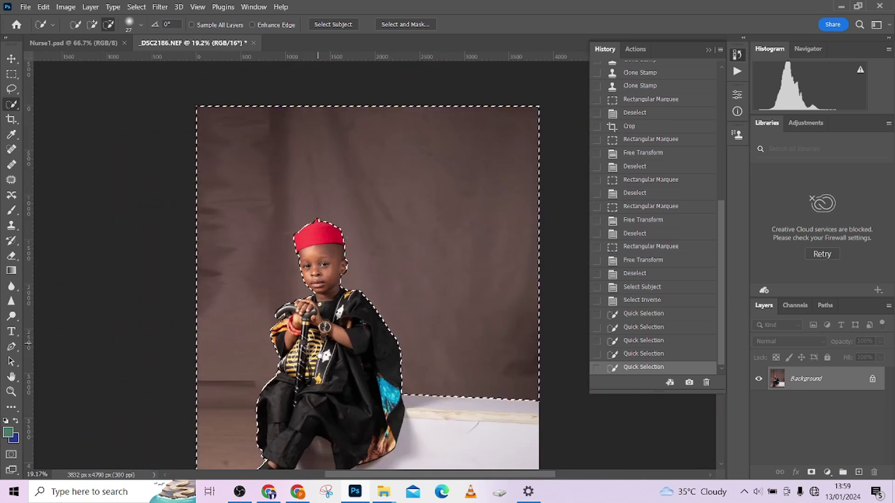
Duplicate Background, Layer Via Cut the backdrop onto Layer 1, and reload its outline.
{"action": "scroll", "coordinate": [374, 331], "scroll_direction": "down", "scroll_amount": 1}
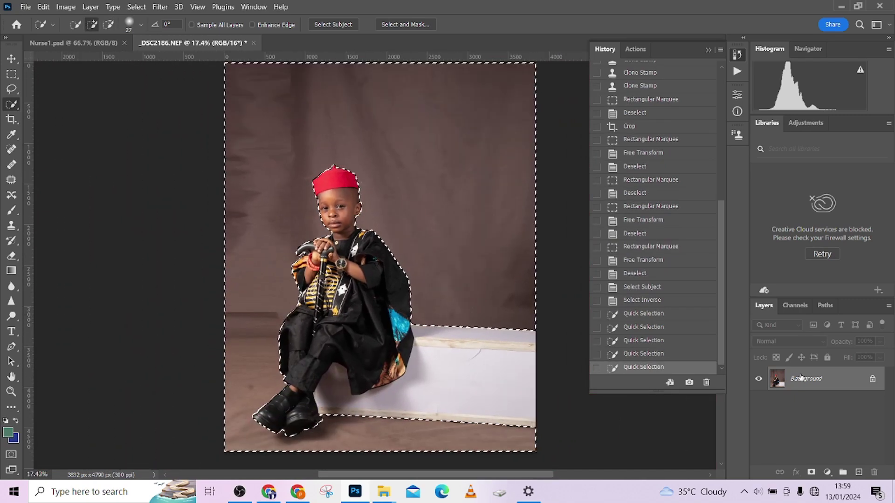
{"action": "left_click_drag", "start_coordinate": [848, 380], "coordinate": [859, 472]}
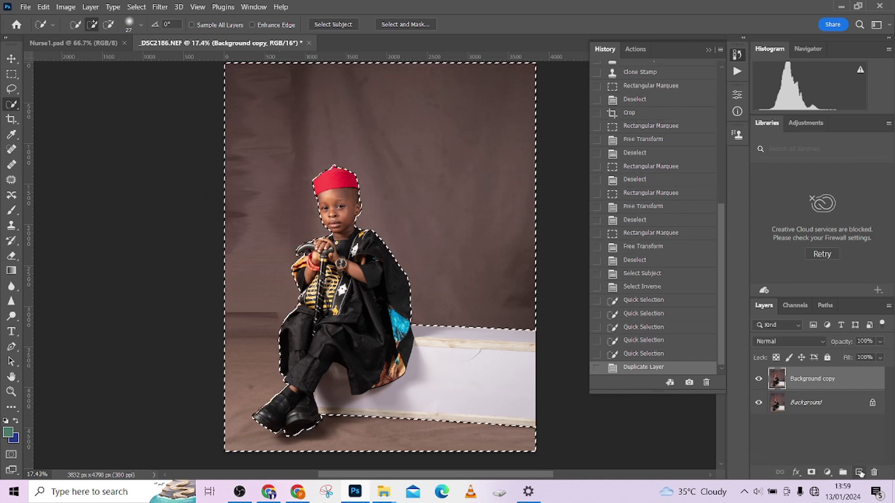
{"action": "right_click", "coordinate": [488, 248]}
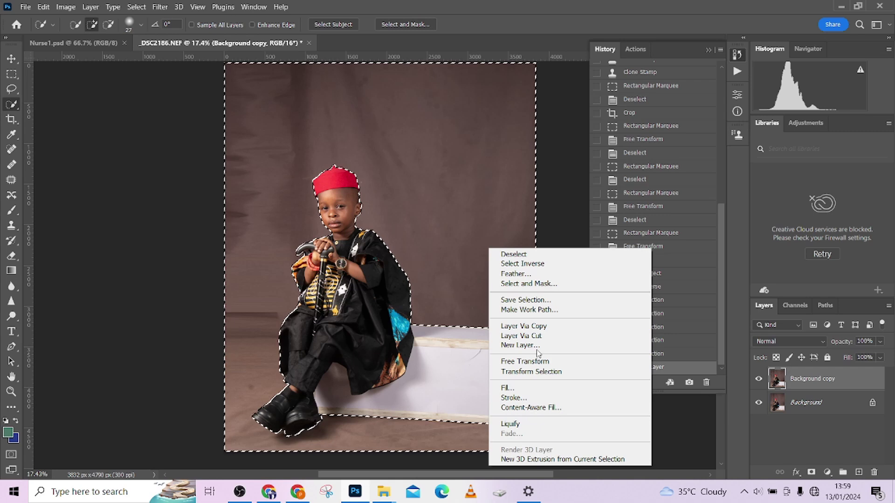
{"action": "left_click", "coordinate": [532, 336]}
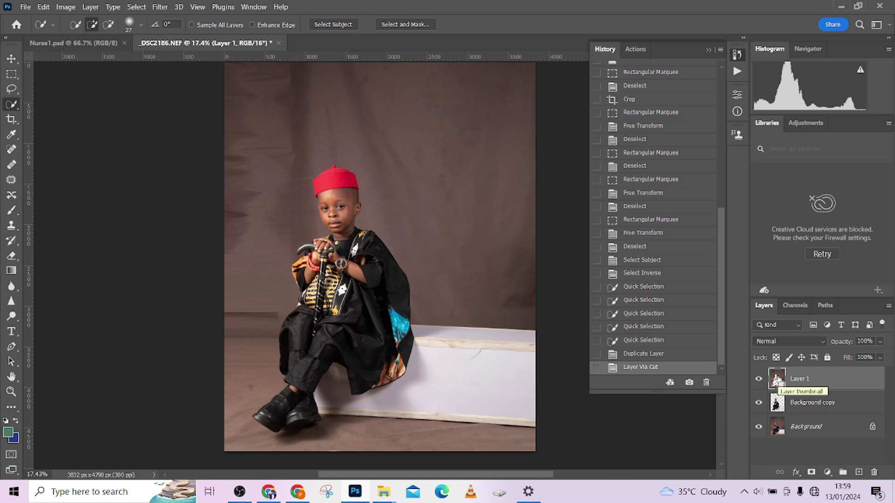
{"action": "left_click", "coordinate": [777, 380], "text": "ctrl"}
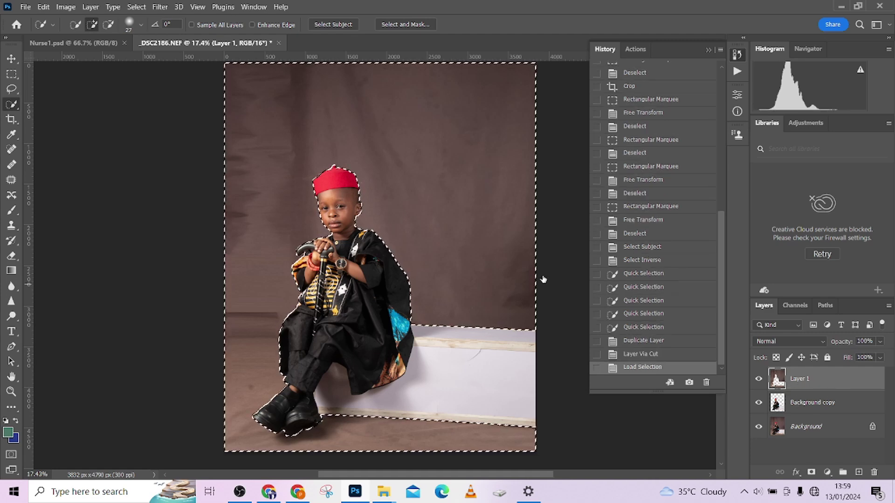
Apply a strong Gaussian Blur to Layer 1's backdrop and deselect.
{"action": "left_click", "coordinate": [156, 8]}
{"action": "mouse_move", "coordinate": [178, 146]}
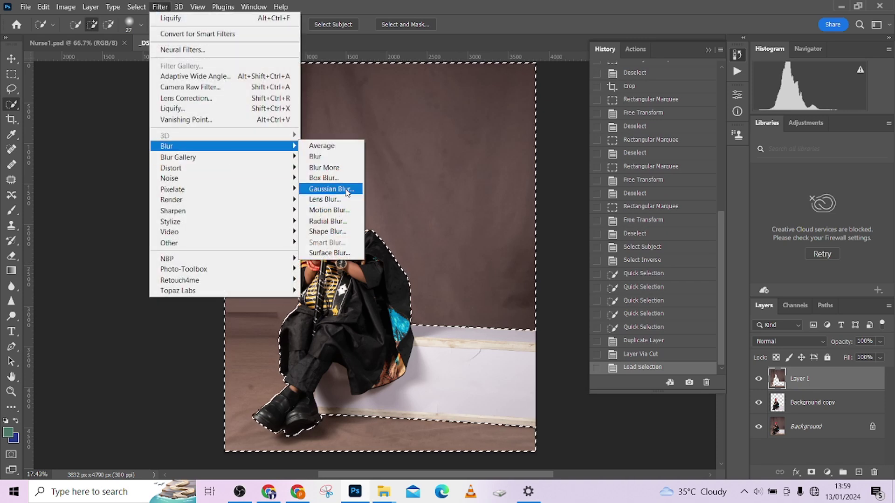
{"action": "left_click", "coordinate": [329, 191]}
{"action": "left_click_drag", "start_coordinate": [568, 290], "coordinate": [599, 291]}
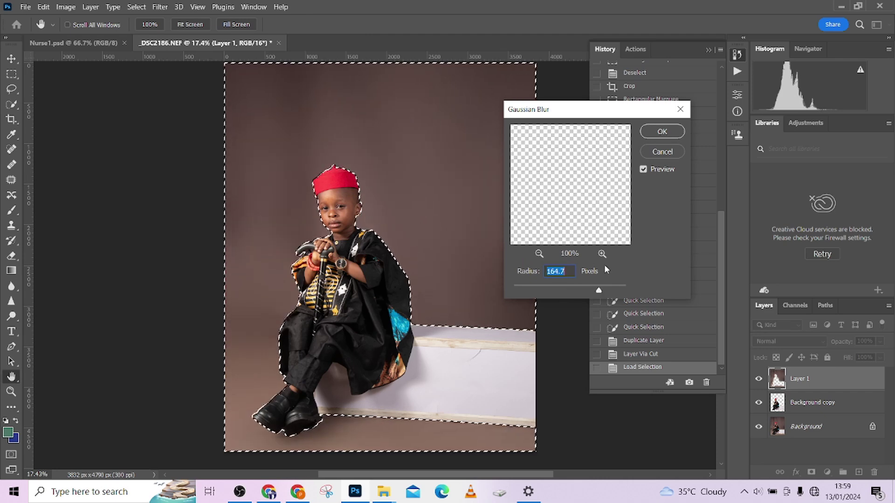
{"action": "left_click", "coordinate": [661, 132]}
{"action": "key", "text": "ctrl+d"}
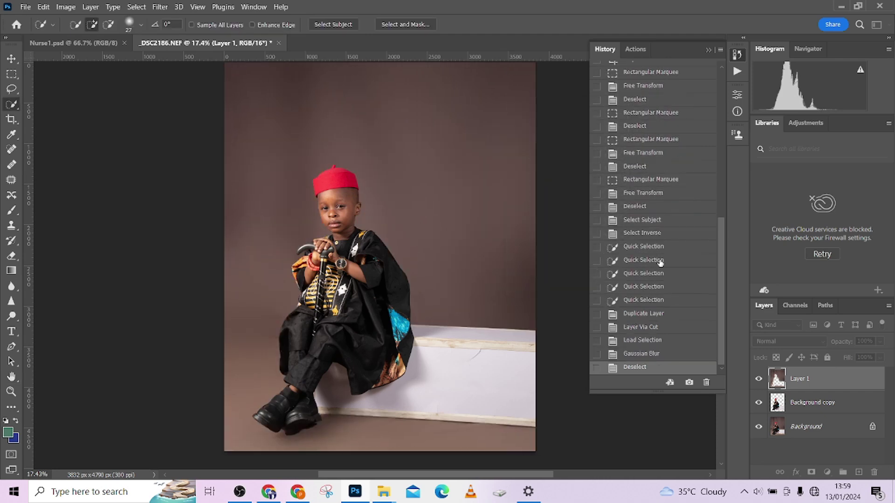
Compare the blur by toggling Layer 1, then move Background copy above Layer 1.
{"action": "left_click", "coordinate": [758, 378]}
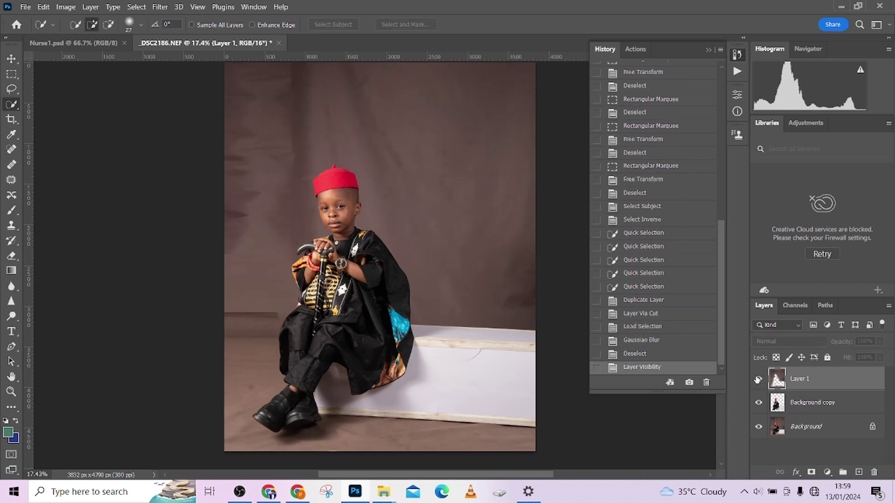
{"action": "left_click", "coordinate": [758, 379]}
{"action": "left_click", "coordinate": [758, 378]}
{"action": "left_click", "coordinate": [758, 378]}
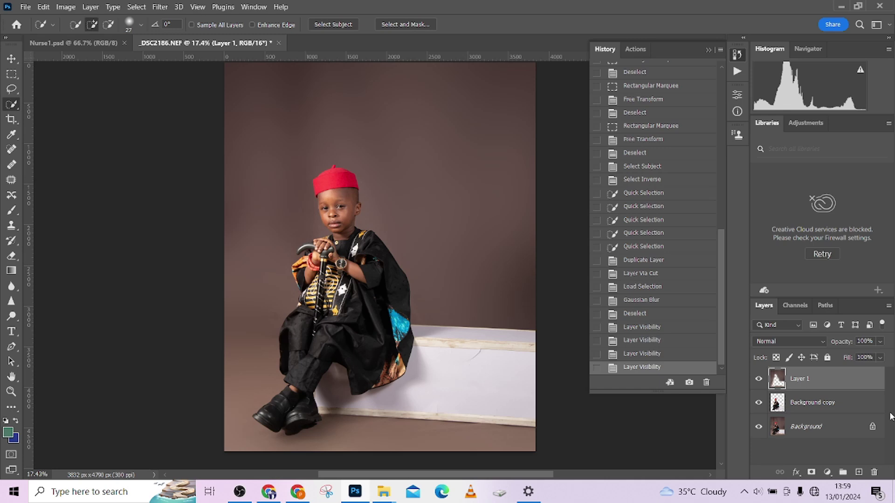
{"action": "left_click_drag", "start_coordinate": [854, 411], "coordinate": [850, 378]}
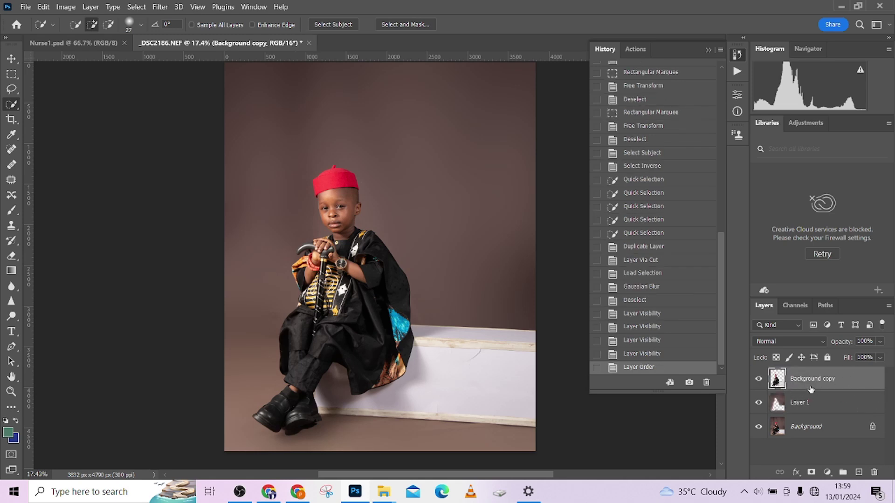
{"action": "left_click", "coordinate": [835, 406]}
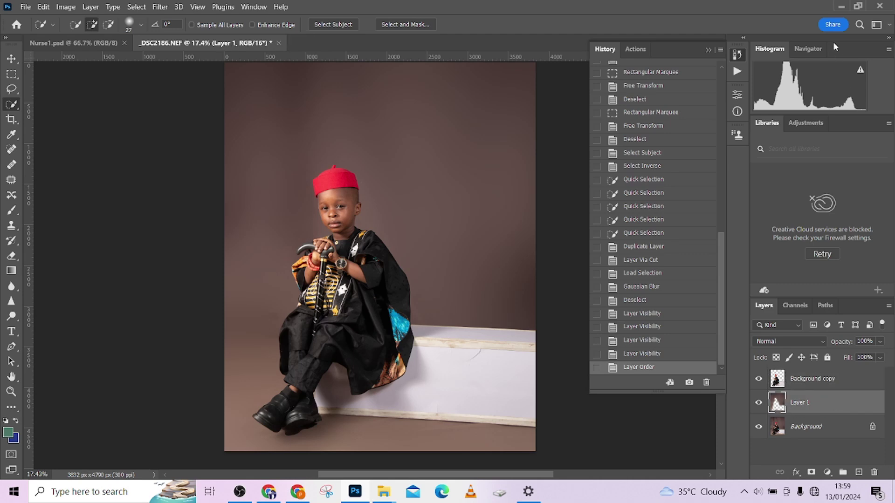
{"action": "left_click", "coordinate": [841, 6]}
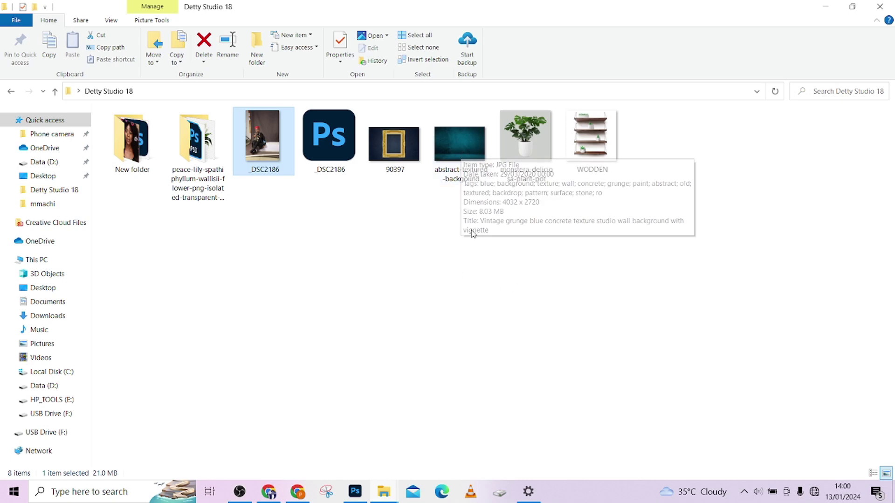
Bring the abstract-textured-backgound image from File Explorer into the Photoshop document.
{"action": "left_click", "coordinate": [480, 250]}
{"action": "double_click", "coordinate": [479, 165]}
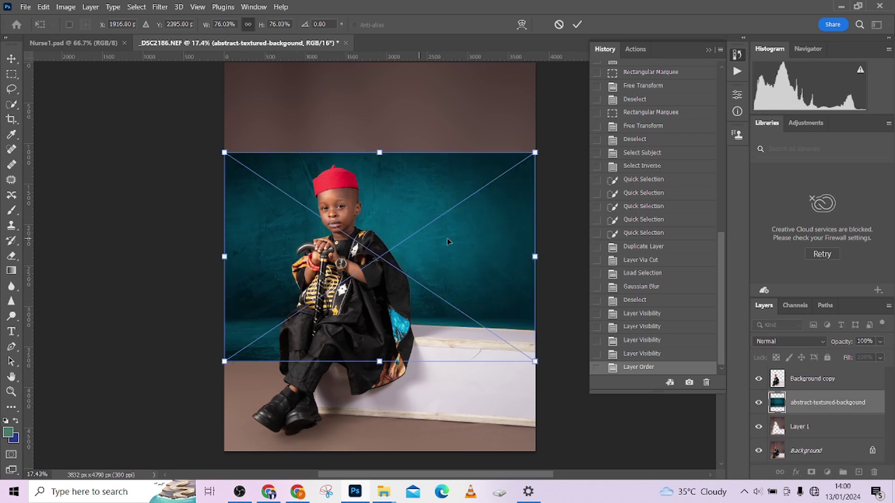
Enlarge the placed teal texture to cover the canvas and commit it.
{"action": "left_click_drag", "start_coordinate": [535, 257], "coordinate": [672, 260]}
{"action": "left_click_drag", "start_coordinate": [455, 277], "coordinate": [455, 274]}
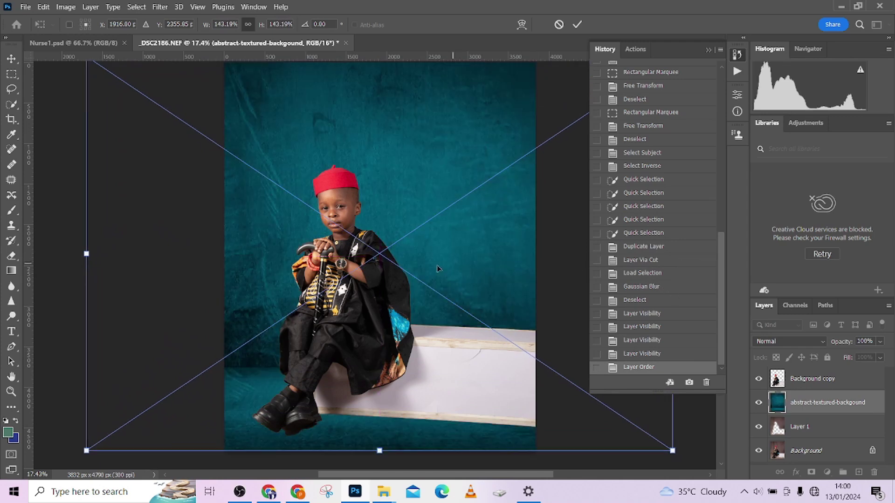
{"action": "left_click", "coordinate": [575, 26]}
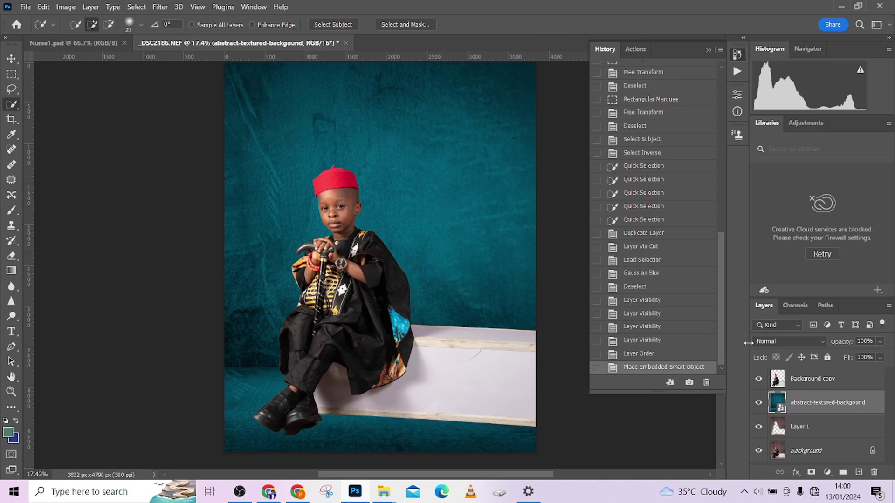
Blend the texture layer in Overlay mode at 77% opacity, then select Layer 1.
{"action": "left_click", "coordinate": [765, 342]}
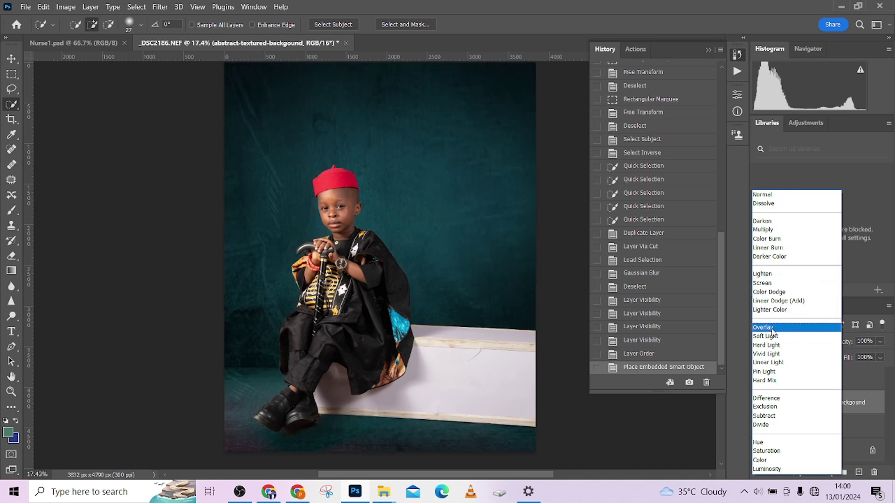
{"action": "left_click", "coordinate": [771, 328]}
{"action": "left_click", "coordinate": [759, 427]}
{"action": "left_click", "coordinate": [759, 428]}
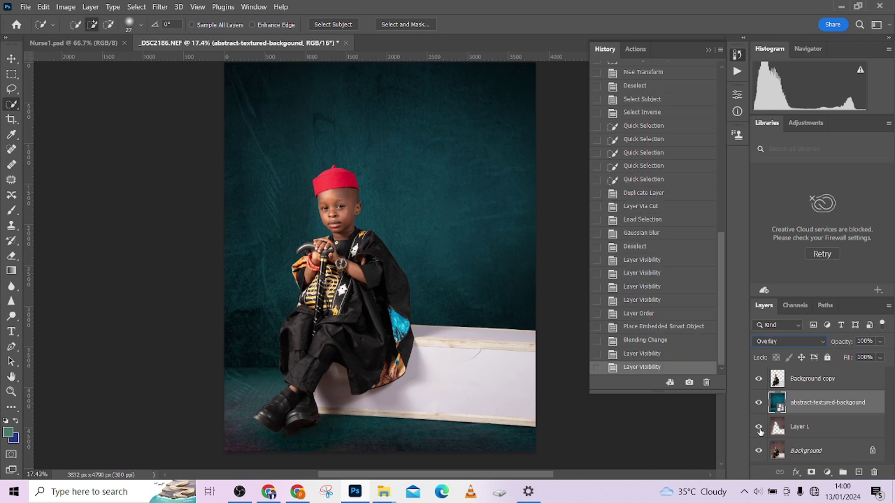
{"action": "left_click", "coordinate": [881, 341]}
{"action": "left_click_drag", "start_coordinate": [884, 357], "coordinate": [875, 357]}
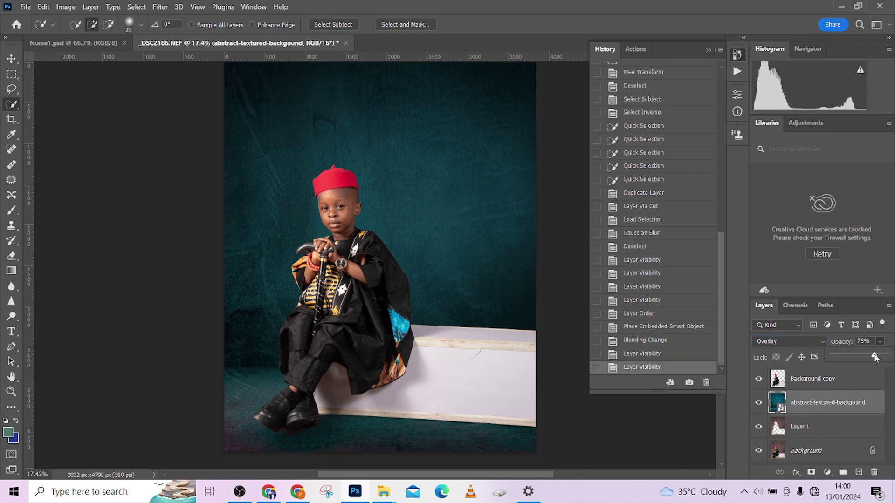
{"action": "left_click", "coordinate": [829, 433]}
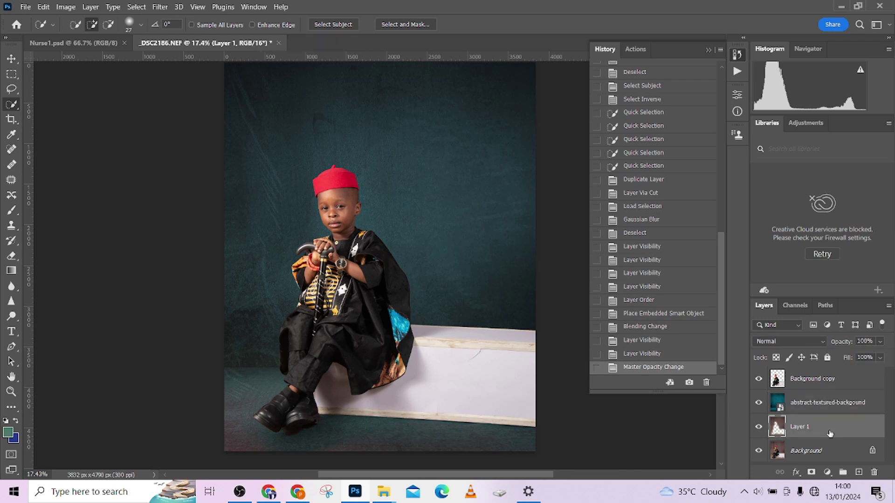
Add a layer mask to Layer 1 and set up a black brush at size 250.
{"action": "left_click", "coordinate": [811, 472]}
{"action": "key", "text": "b"}
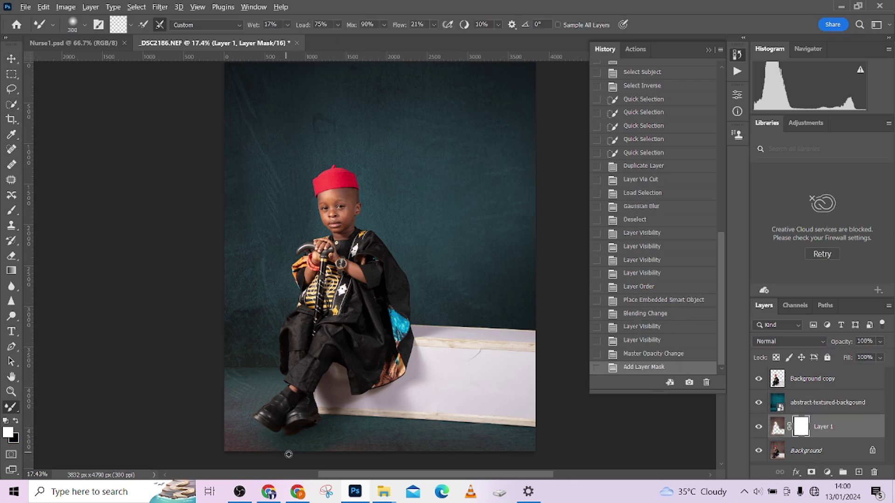
{"action": "scroll", "coordinate": [316, 388], "scroll_direction": "up", "scroll_amount": 3}
{"action": "left_click_drag", "start_coordinate": [326, 316], "coordinate": [352, 209]}
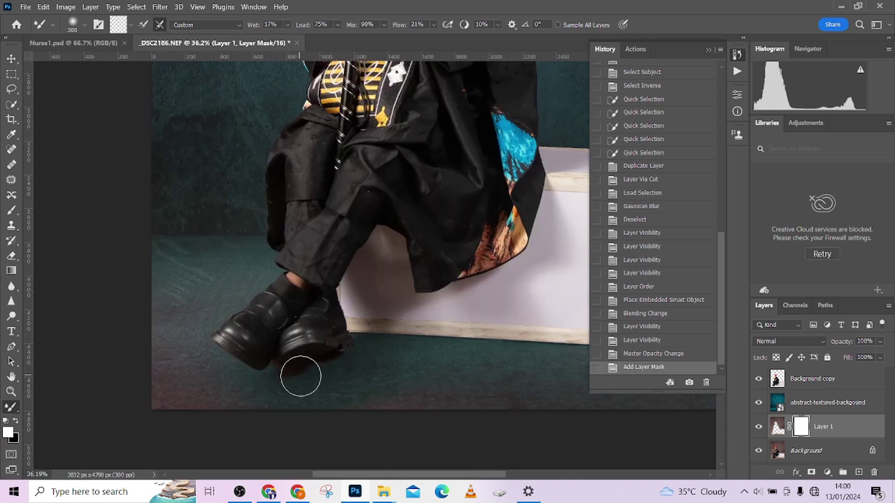
{"action": "key", "text": "x"}
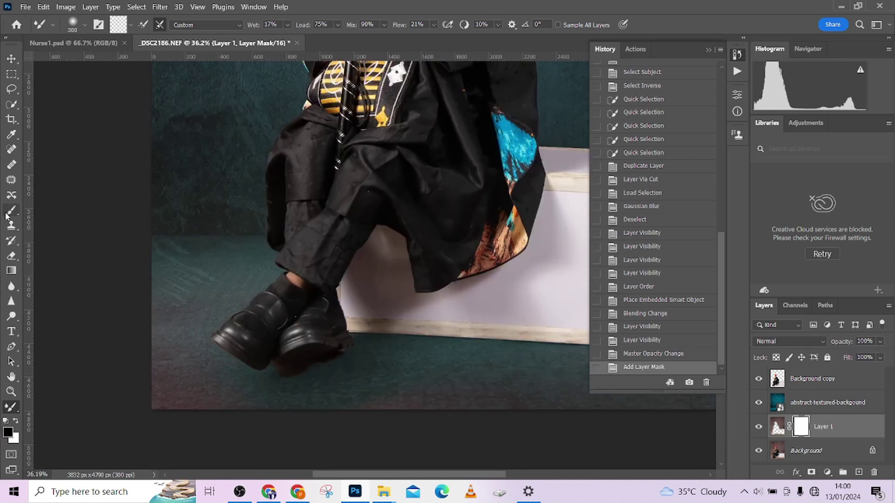
{"action": "key", "text": "b"}
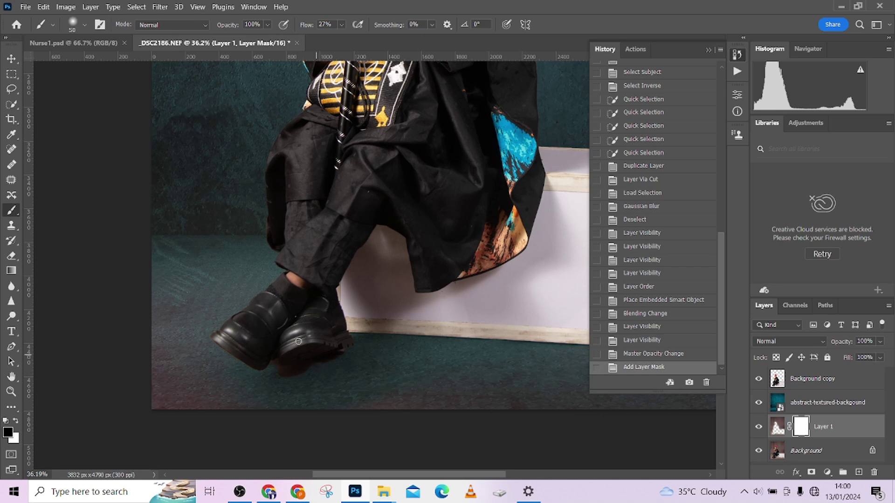
{"action": "key", "text": "bracketright"}
{"action": "key", "text": "bracketright"}
{"action": "key", "text": "bracketright"}
{"action": "key", "text": "bracketright"}
{"action": "key", "text": "bracketright"}
{"action": "key", "text": "bracketright"}
{"action": "key", "text": "bracketright"}
{"action": "key", "text": "bracketright"}
{"action": "key", "text": "bracketright"}
{"action": "key", "text": "bracketright"}
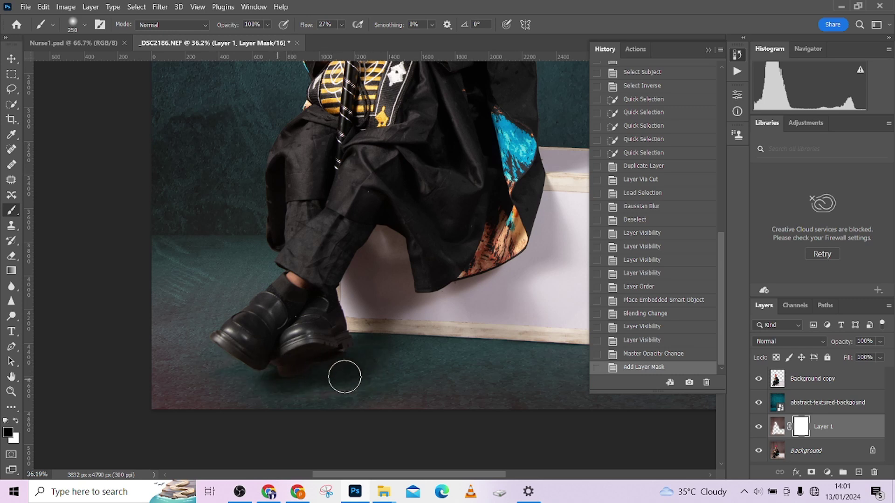
Paint the mask under the shoes at 47% flow, toggling Layer 1 to compare shadows.
{"action": "left_click", "coordinate": [401, 365]}
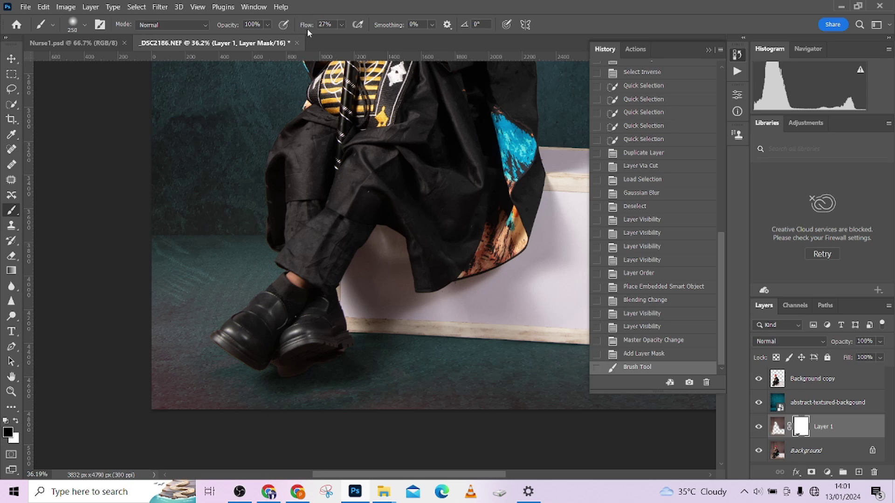
{"action": "left_click_drag", "start_coordinate": [307, 29], "coordinate": [322, 28]}
{"action": "left_click_drag", "start_coordinate": [318, 366], "coordinate": [284, 374]}
{"action": "key", "text": "ctrl+0"}
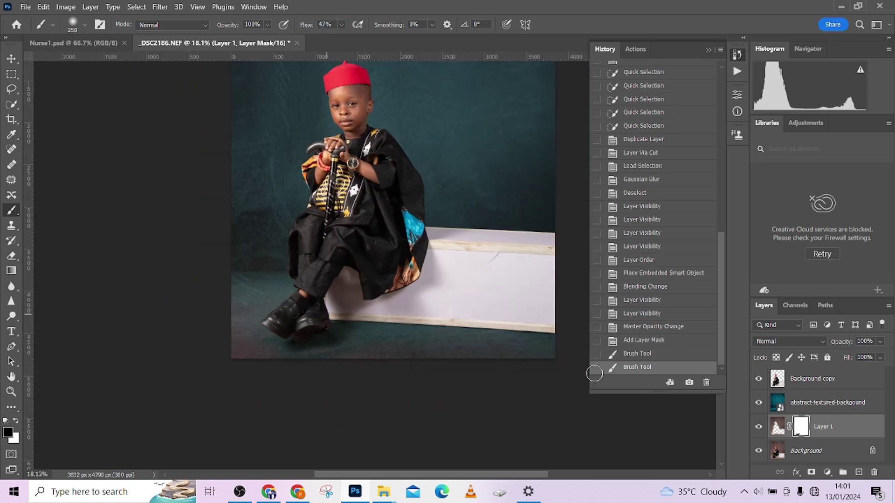
{"action": "left_click", "coordinate": [759, 427]}
{"action": "left_click", "coordinate": [759, 427]}
{"action": "left_click", "coordinate": [759, 427]}
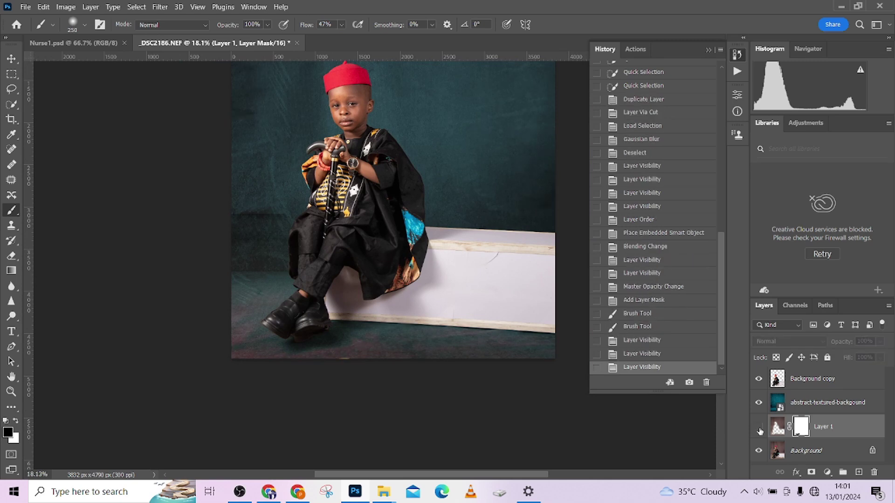
{"action": "left_click", "coordinate": [759, 429]}
{"action": "left_click", "coordinate": [760, 430]}
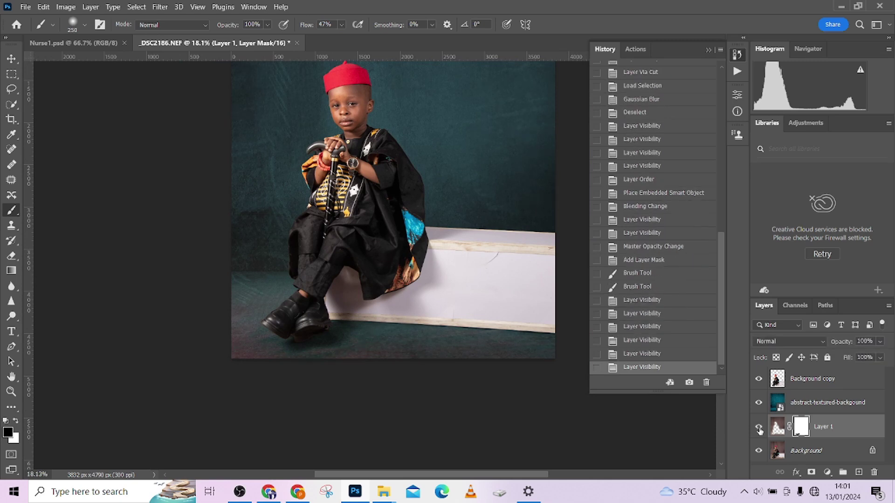
{"action": "left_click", "coordinate": [759, 428]}
{"action": "left_click", "coordinate": [760, 430]}
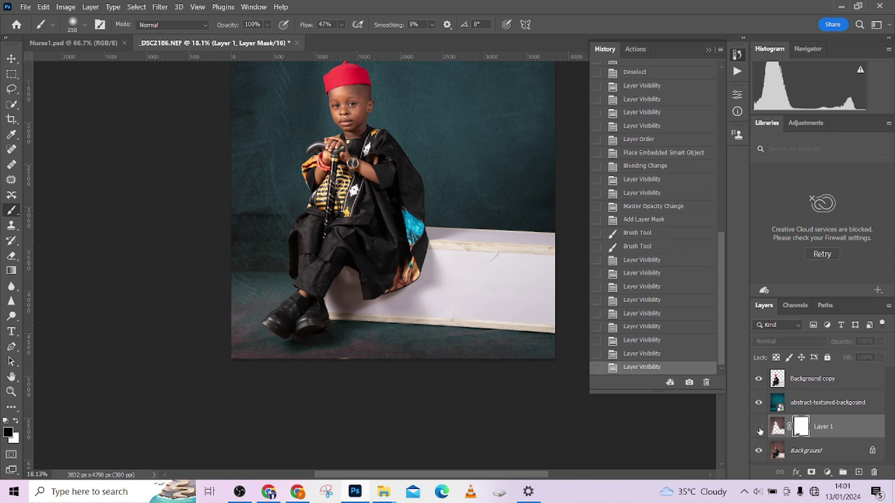
{"action": "left_click", "coordinate": [760, 428]}
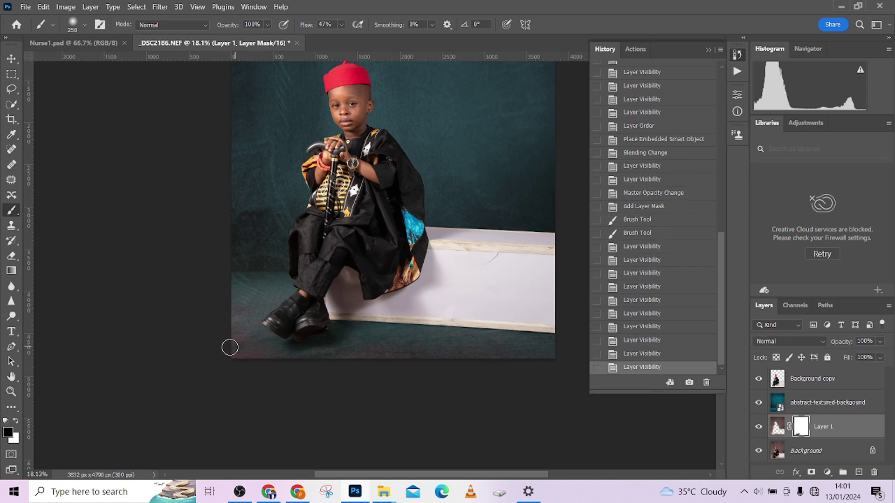
Brush the mask along the bottom of the image for more floor shadow, checking before and after.
{"action": "left_click", "coordinate": [268, 332]}
{"action": "mouse_move", "coordinate": [296, 344]}
{"action": "left_mouse_down"}
{"action": "mouse_move", "coordinate": [344, 332]}
{"action": "mouse_move", "coordinate": [329, 330]}
{"action": "mouse_move", "coordinate": [440, 349]}
{"action": "left_mouse_up"}
{"action": "left_click", "coordinate": [760, 428]}
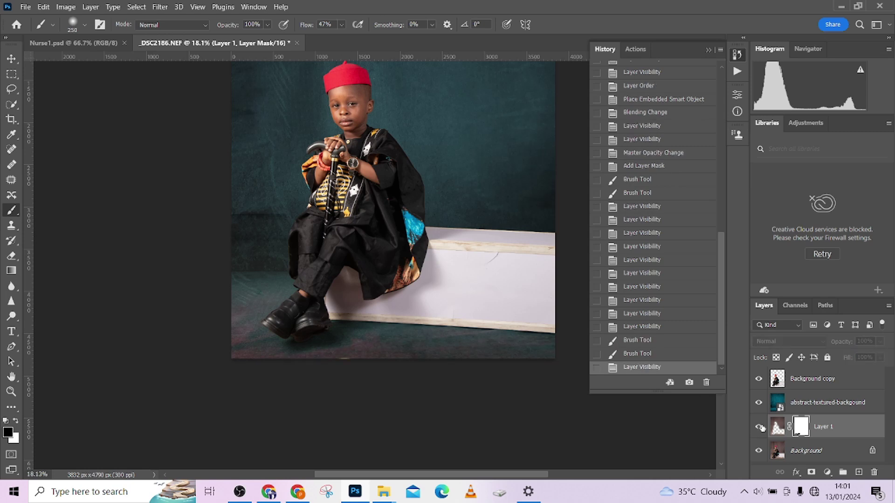
{"action": "left_click", "coordinate": [760, 428]}
{"action": "scroll", "coordinate": [387, 327], "scroll_direction": "down", "scroll_amount": 3}
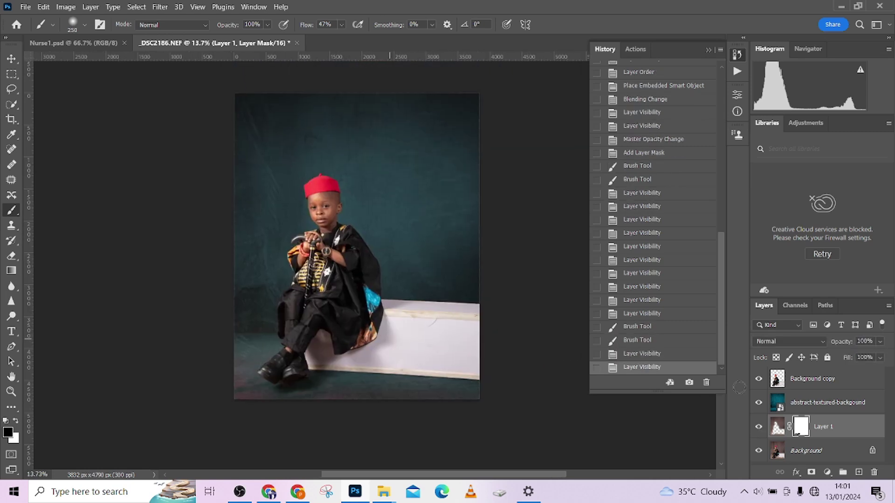
{"action": "left_click", "coordinate": [759, 427]}
{"action": "left_click", "coordinate": [759, 427]}
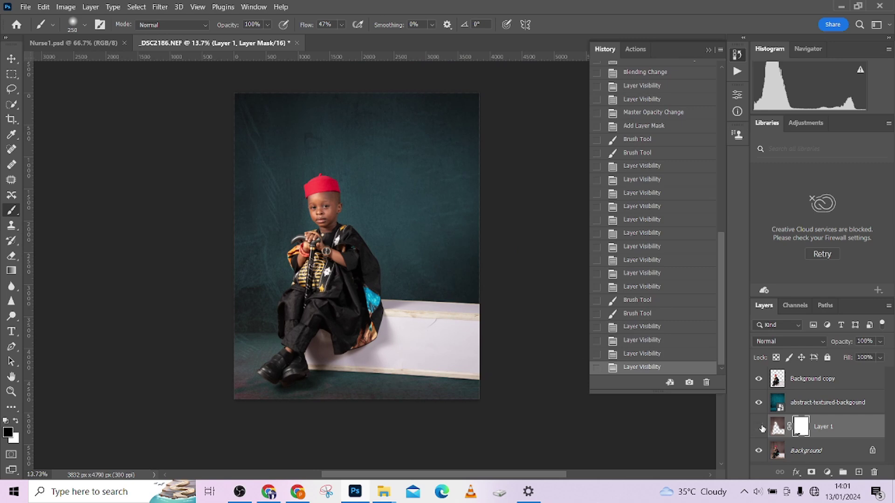
{"action": "left_click", "coordinate": [759, 428]}
{"action": "left_click", "coordinate": [760, 428]}
{"action": "left_click", "coordinate": [814, 382]}
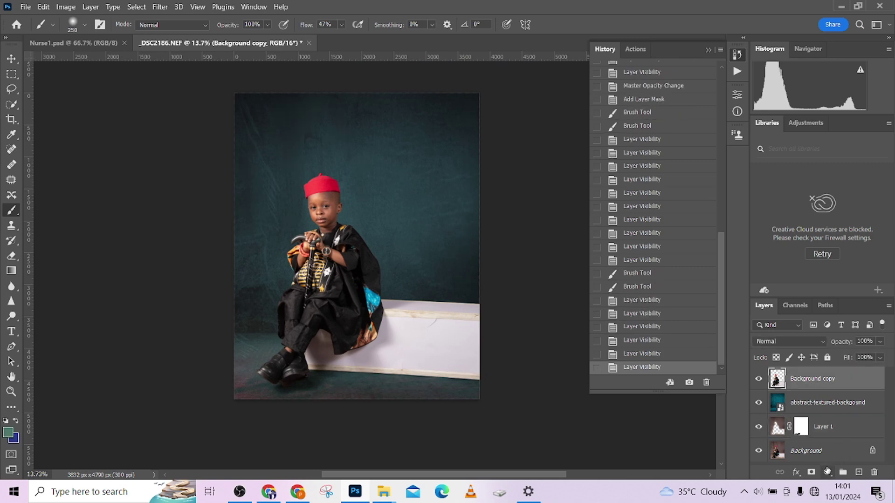
Add a Photo Filter adjustment layer with a Cooling Filter at 61% opacity.
{"action": "left_click", "coordinate": [828, 472]}
{"action": "left_click", "coordinate": [833, 387]}
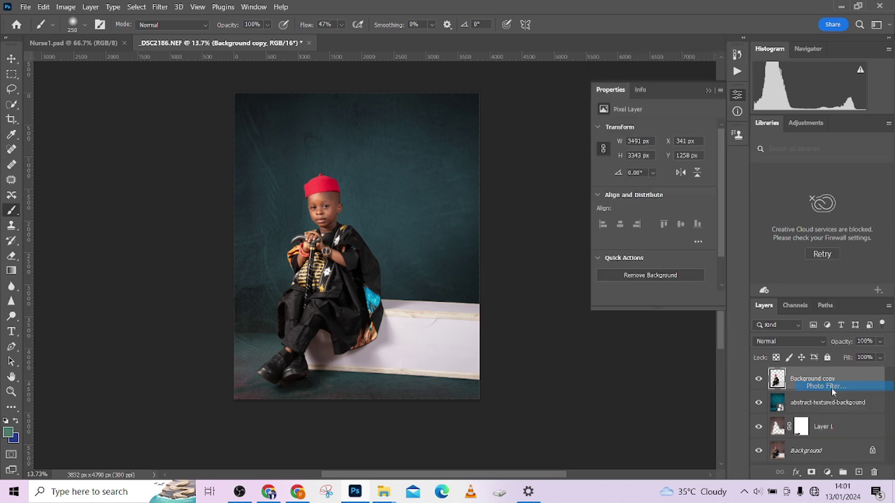
{"action": "left_click", "coordinate": [659, 129]}
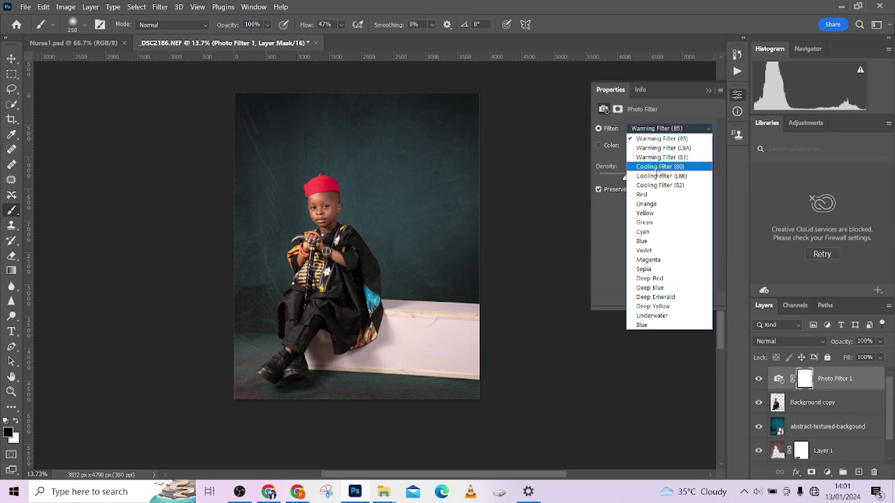
{"action": "left_click", "coordinate": [659, 170]}
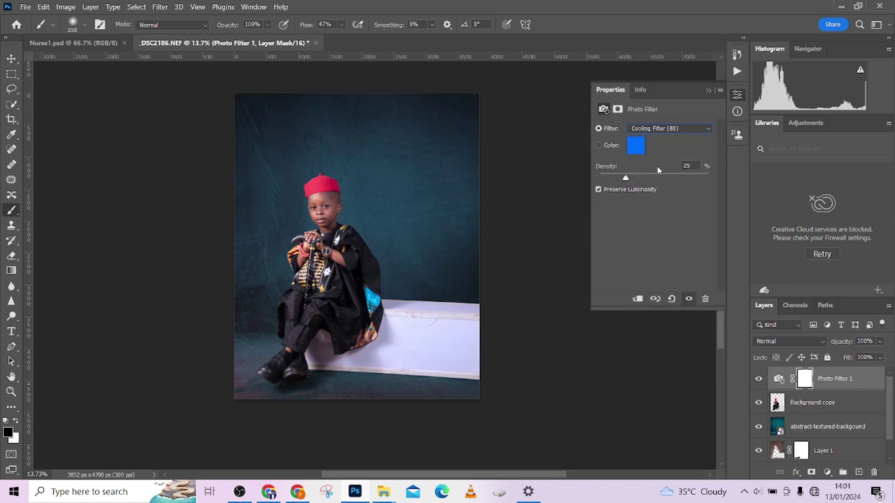
{"action": "left_click", "coordinate": [880, 346]}
{"action": "left_click_drag", "start_coordinate": [885, 356], "coordinate": [866, 358]}
{"action": "left_click", "coordinate": [758, 379]}
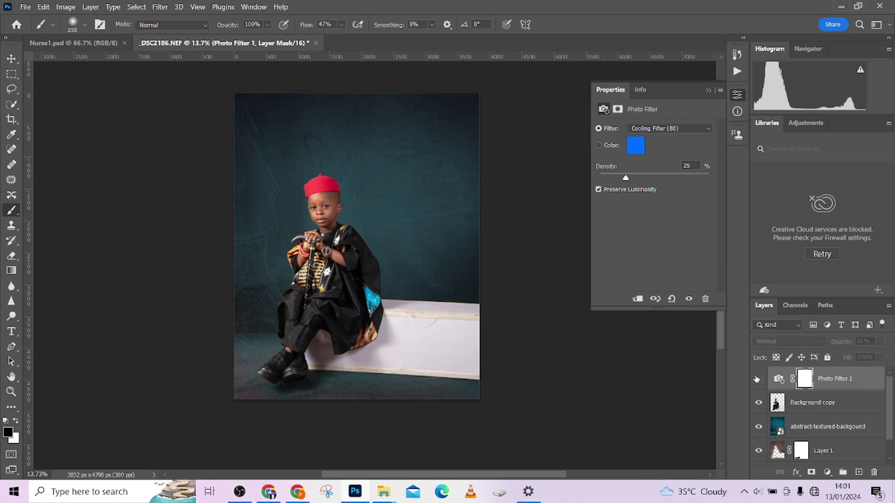
Group the edit layers above Background into Group 1 with Ctrl+G.
{"action": "scroll", "coordinate": [828, 431], "scroll_direction": "down", "scroll_amount": 1}
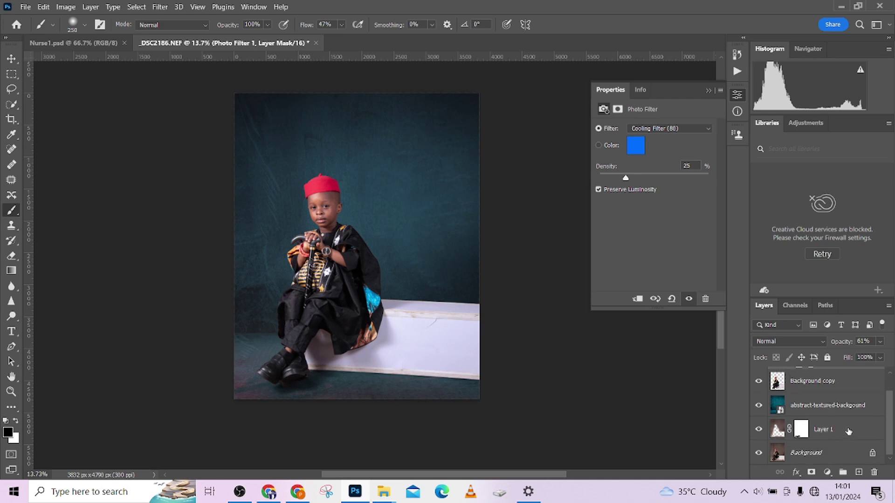
{"action": "left_click", "coordinate": [849, 432], "text": "shift"}
{"action": "key", "text": "ctrl+g"}
{"action": "left_click", "coordinate": [758, 374]}
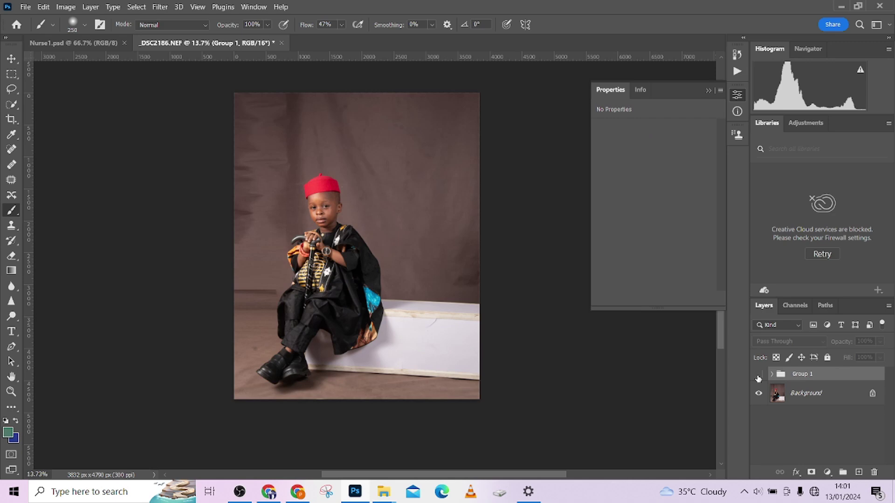
{"action": "left_click", "coordinate": [759, 375]}
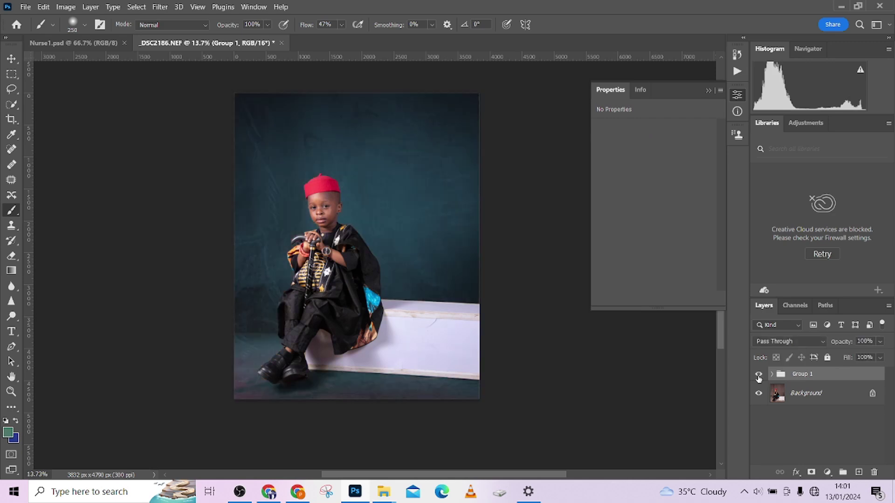
{"action": "left_click", "coordinate": [759, 375]}
{"action": "left_click", "coordinate": [759, 376]}
{"action": "left_click", "coordinate": [758, 376]}
{"action": "left_click", "coordinate": [758, 376]}
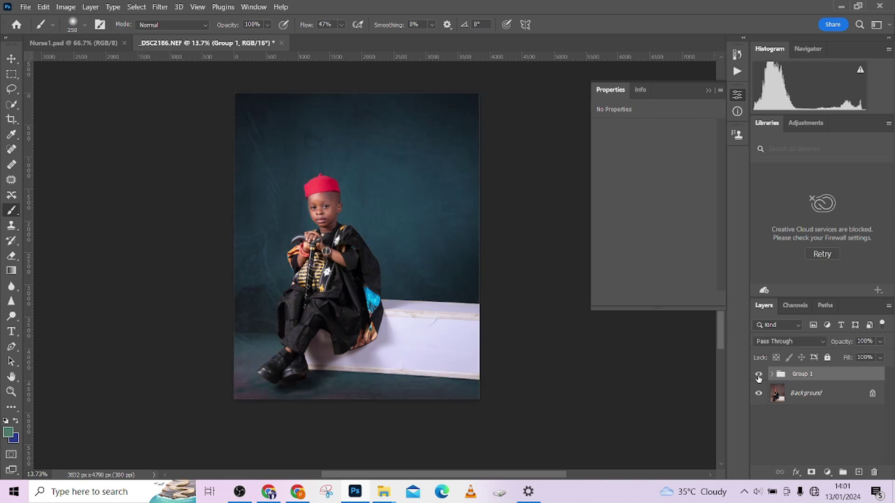